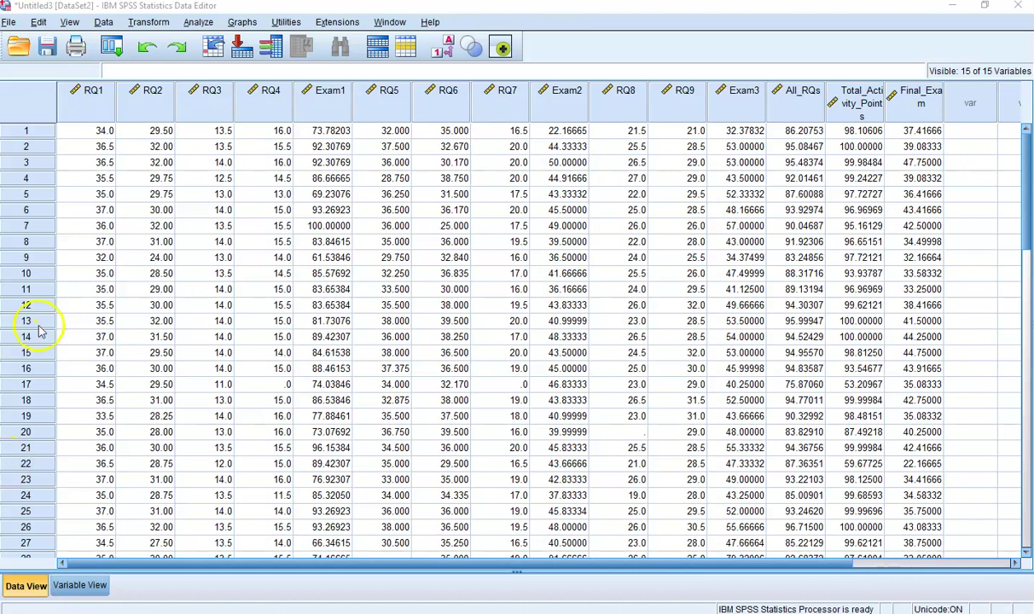
Start defining a Simple Scatter plot from Graphs > Legacy Dialogs > Scatter/Dot.
click(241, 22)
mouse_move(282, 113)
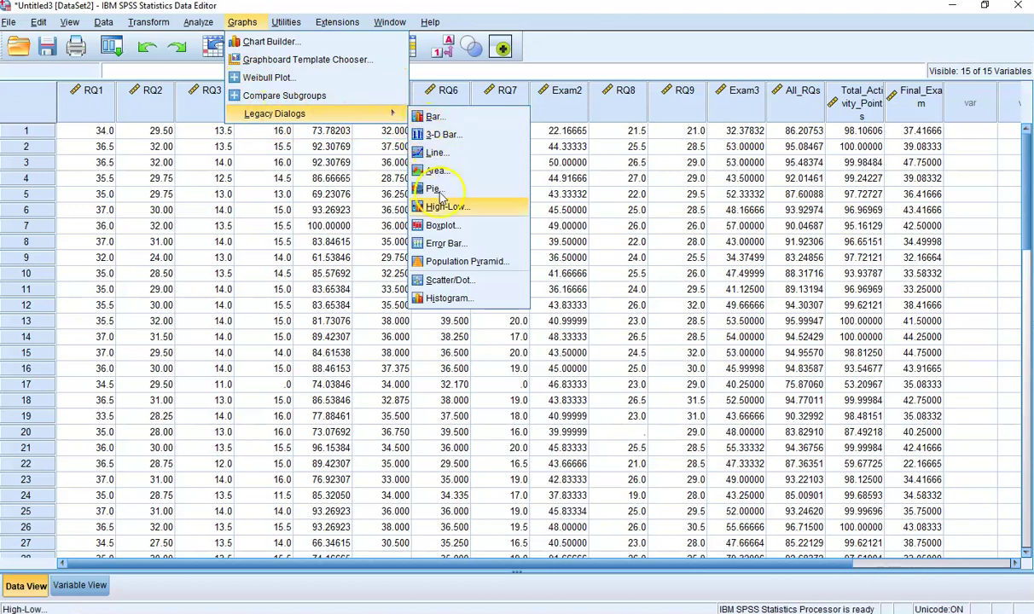
click(449, 279)
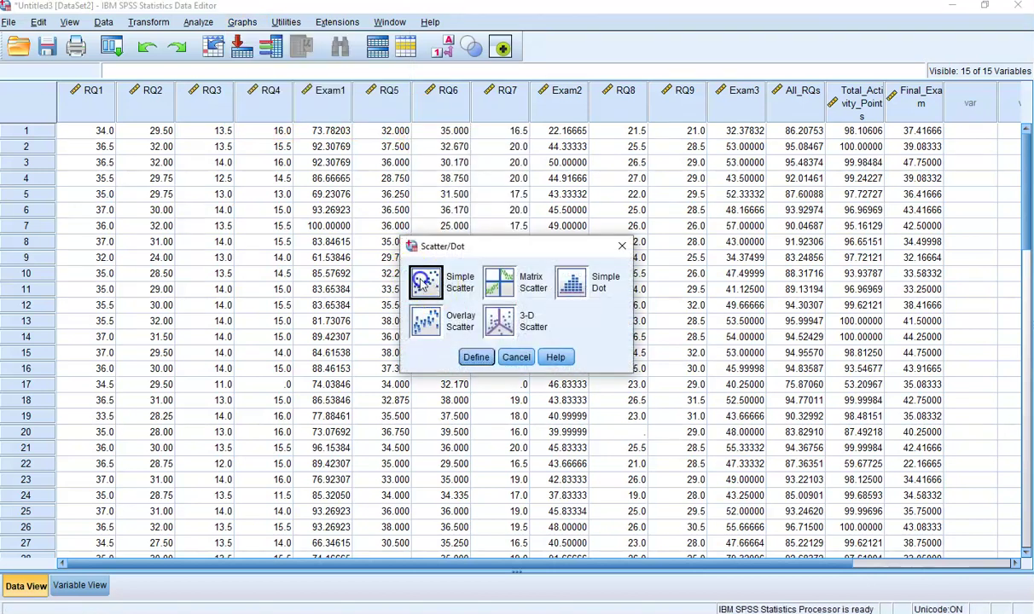
click(471, 360)
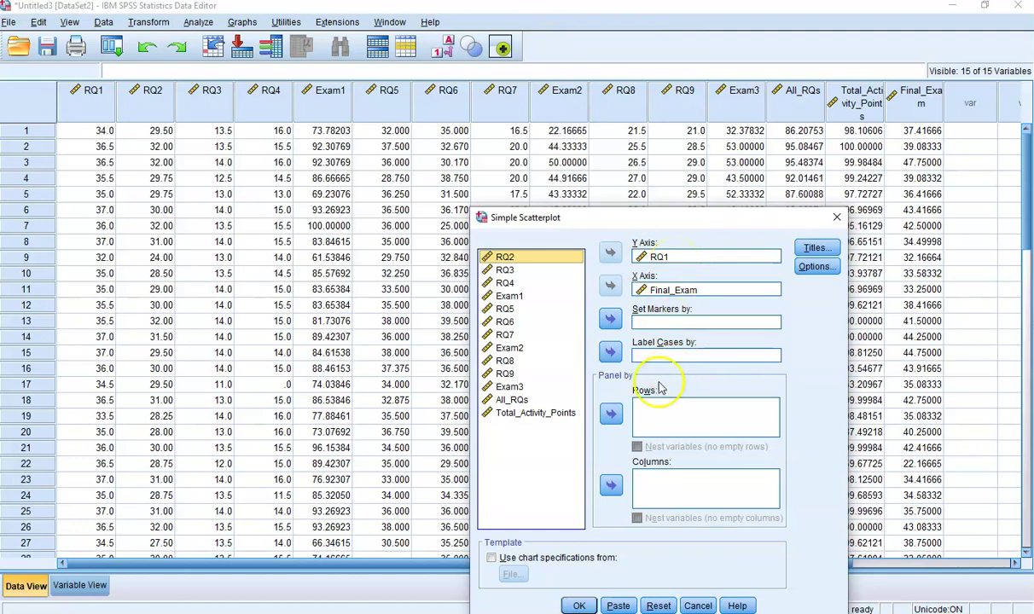
click(579, 605)
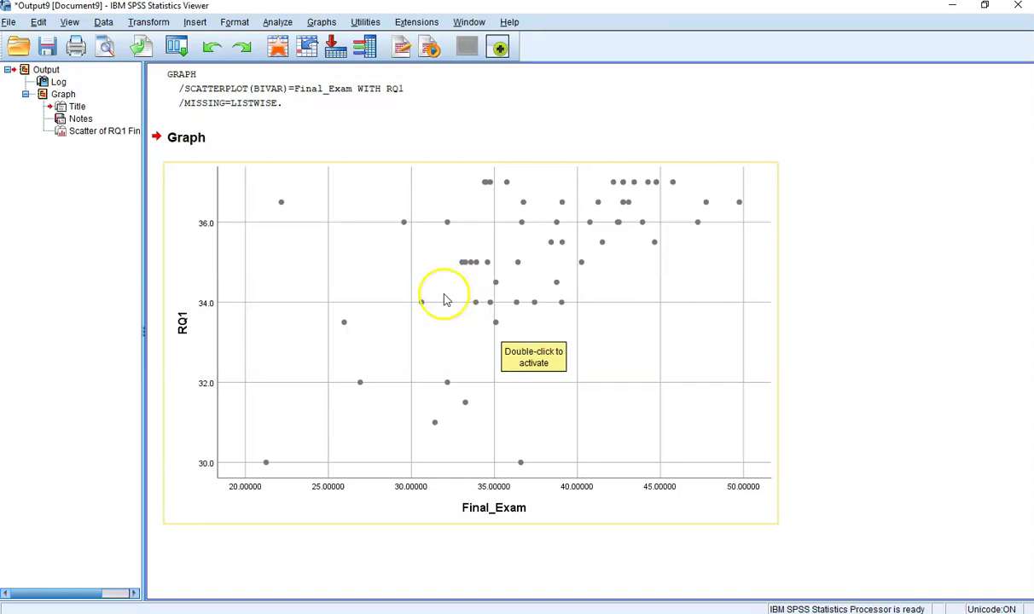
Open Bivariate Correlations and reset it to clear the earlier variable choices.
click(279, 23)
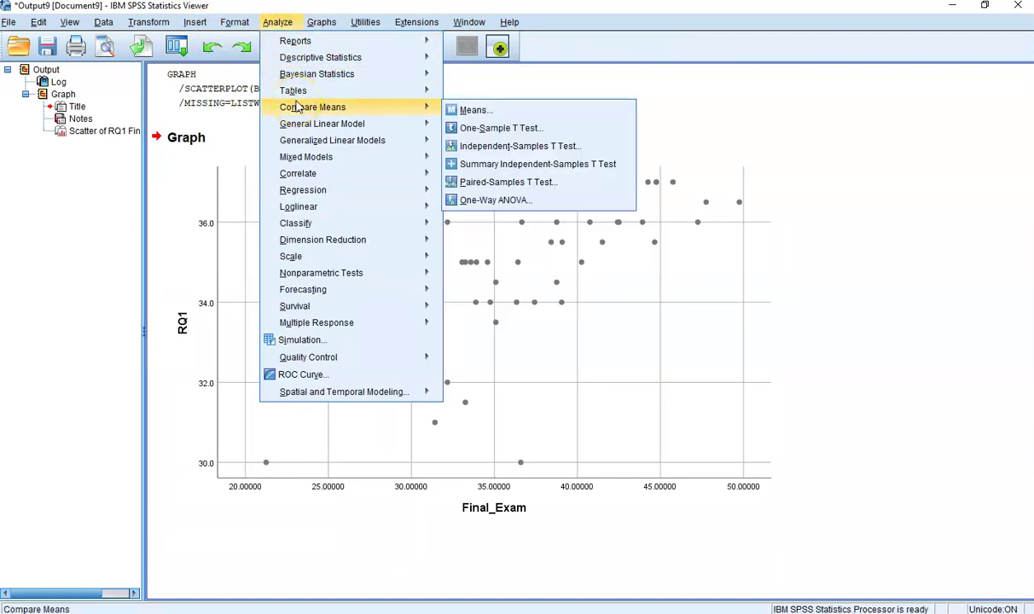
mouse_move(308, 175)
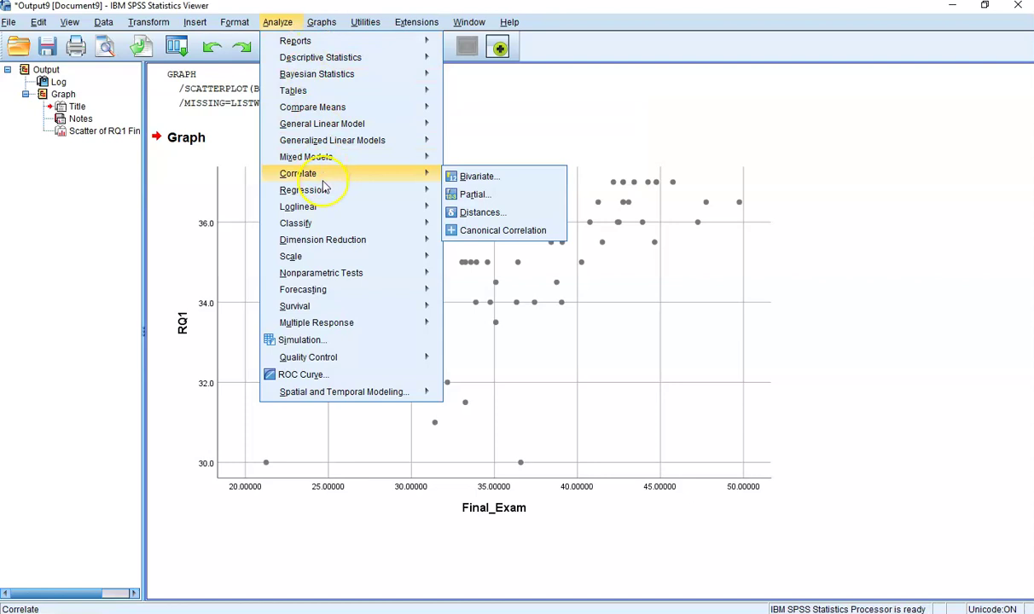
click(454, 182)
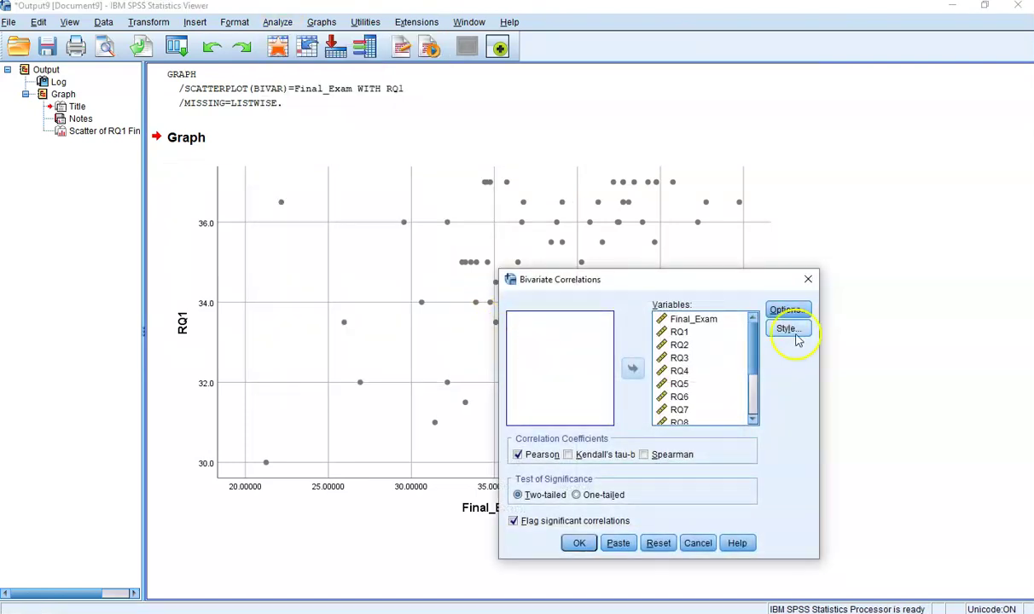
click(659, 544)
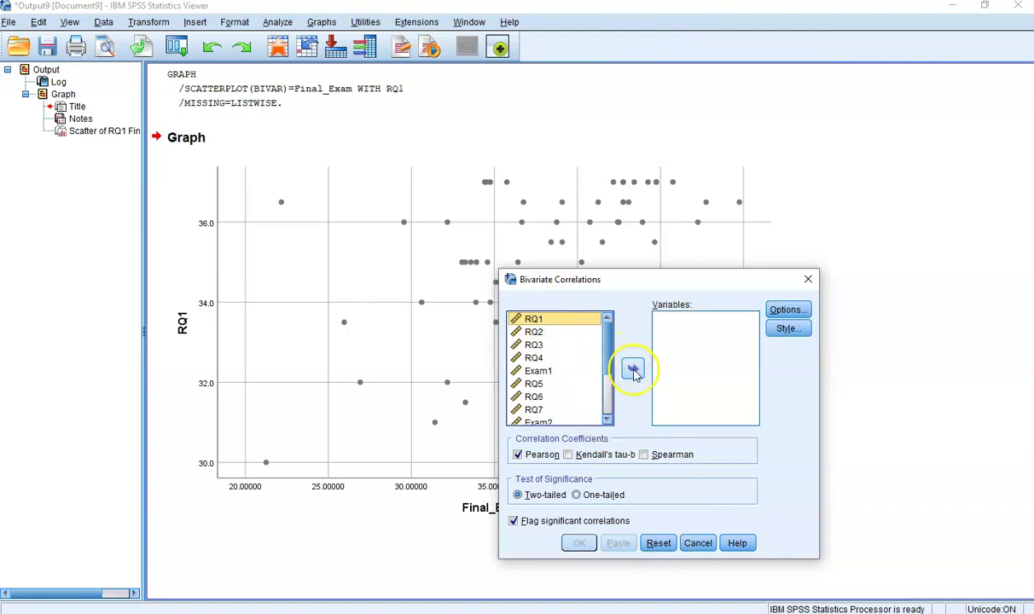
Add Final_Exam and RQ1 to the correlation variables.
drag(606, 363, 608, 417)
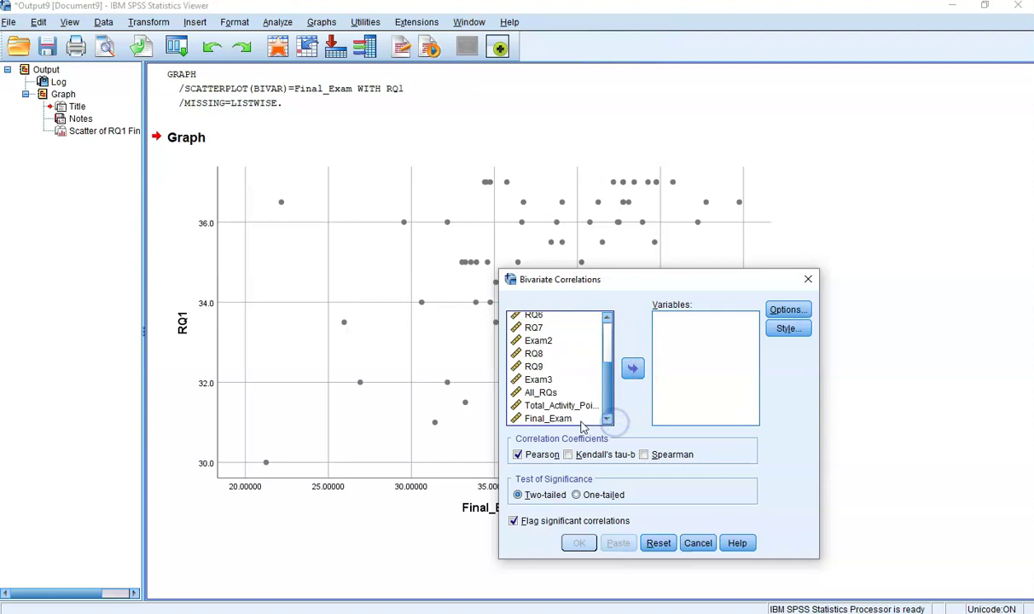
click(578, 417)
click(632, 368)
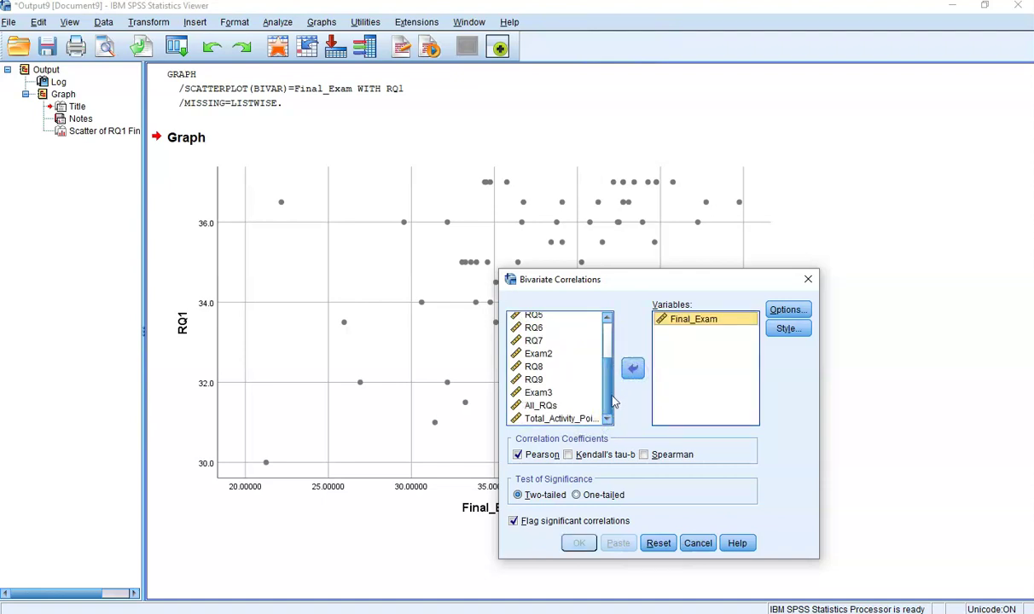
click(609, 352)
click(549, 318)
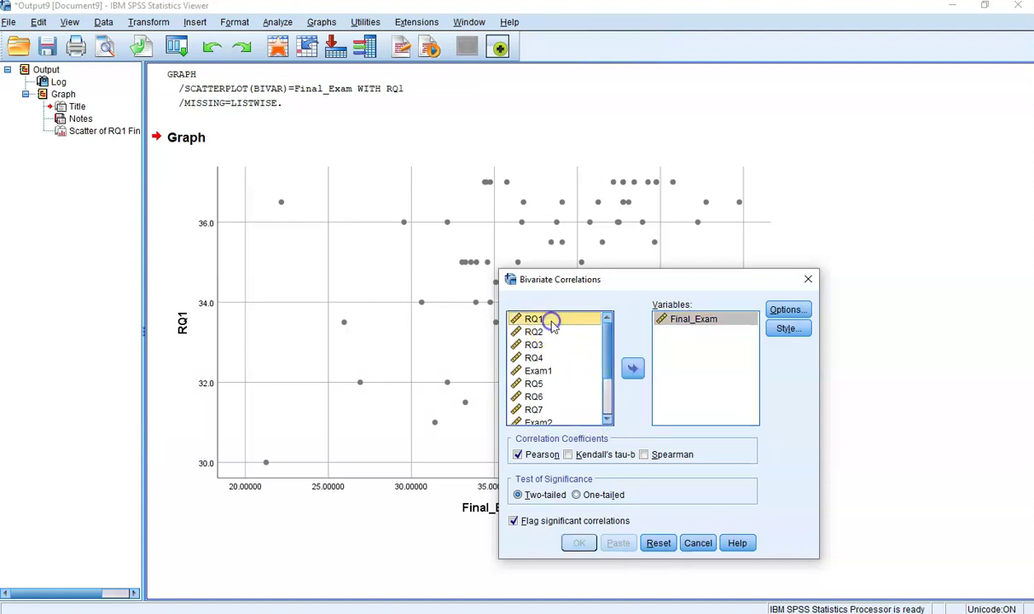
click(633, 371)
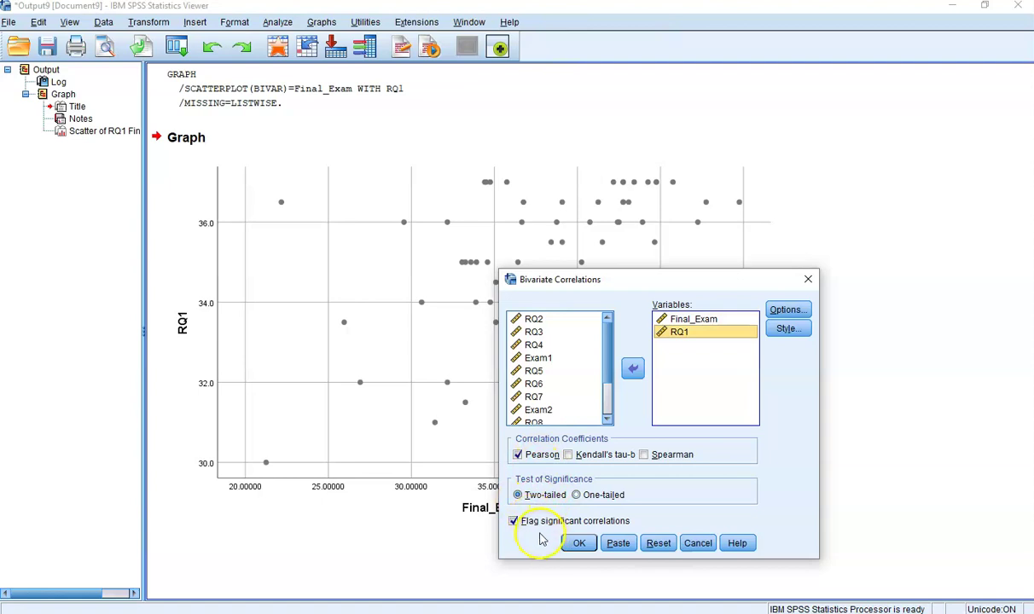
click(579, 543)
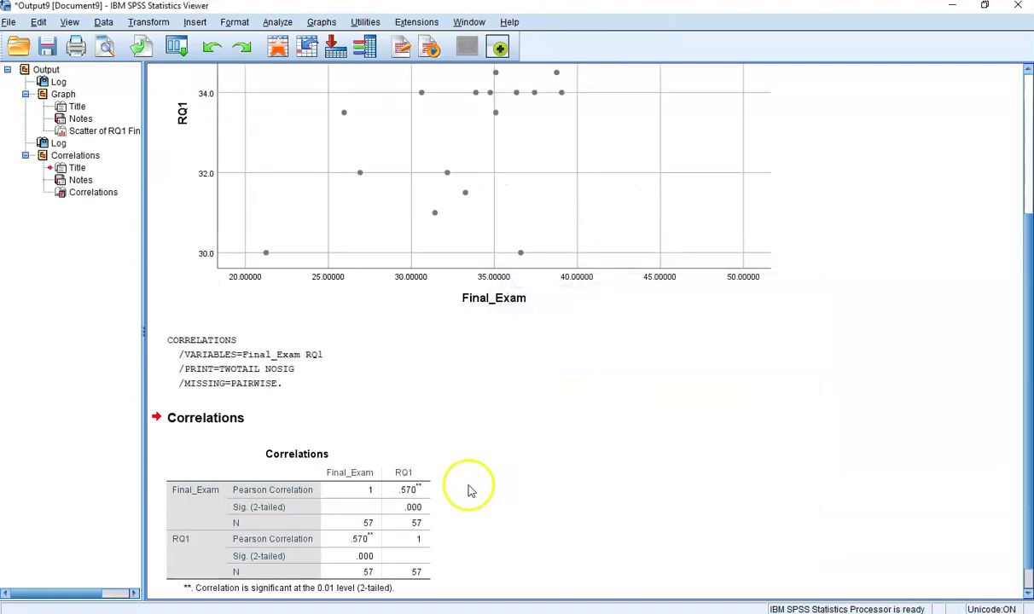
click(402, 477)
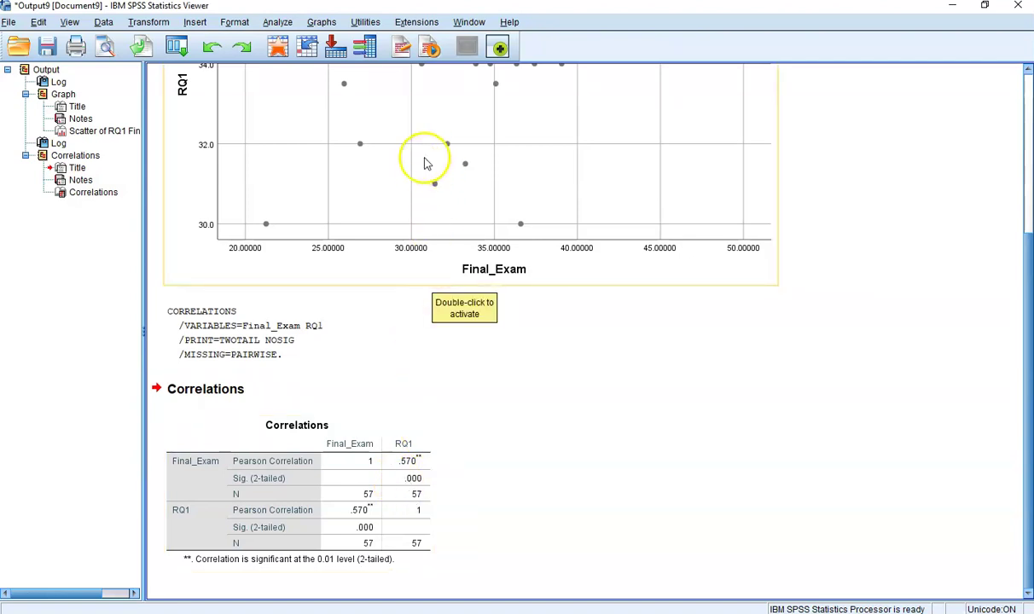
Run Descriptives for RQ1 and Final_Exam to get their means and standard deviations.
click(276, 23)
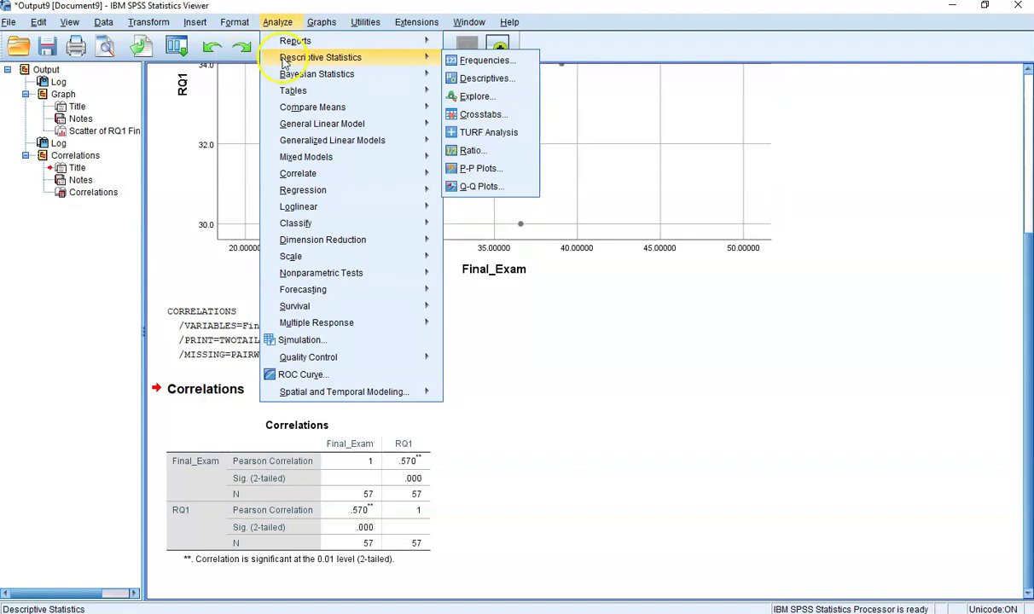
click(460, 81)
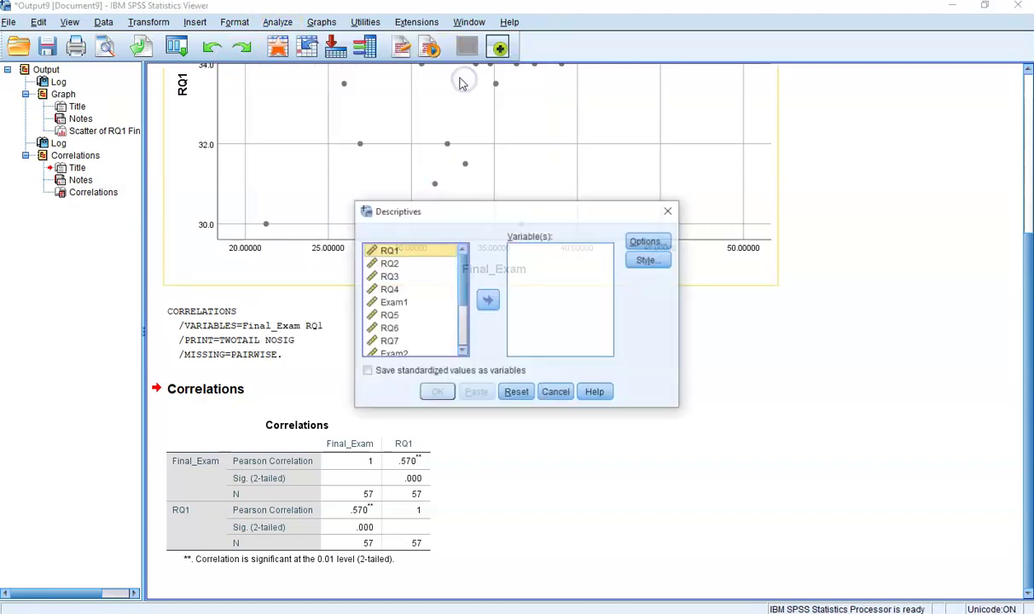
click(425, 253)
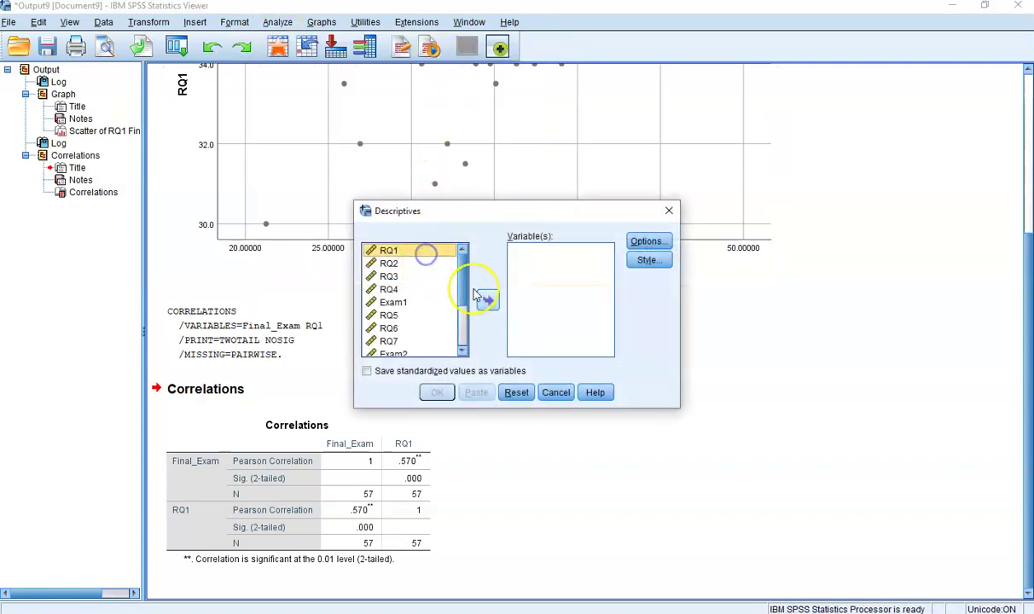
click(486, 299)
click(464, 311)
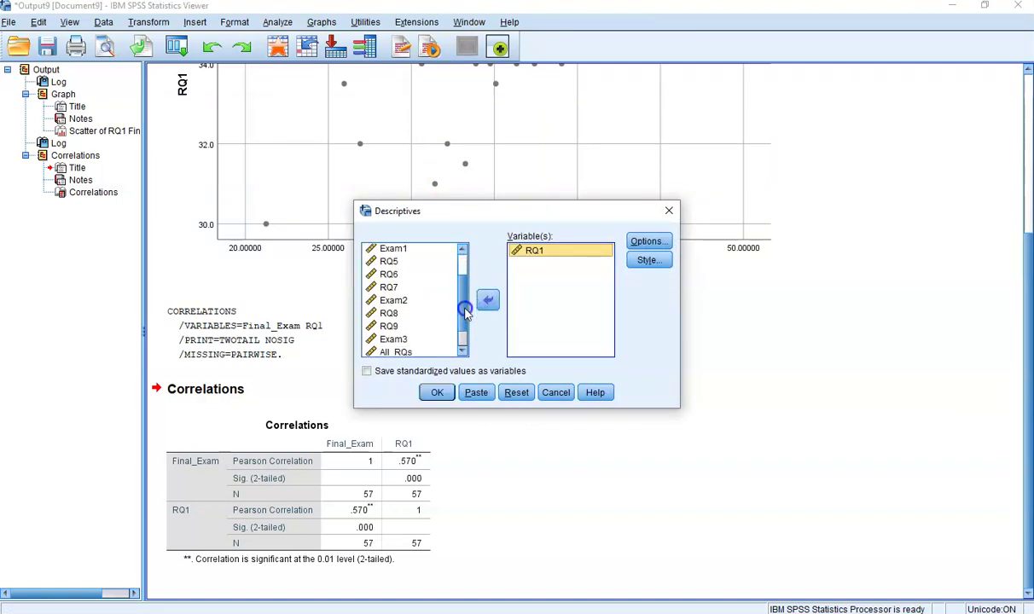
click(464, 314)
click(402, 345)
click(486, 302)
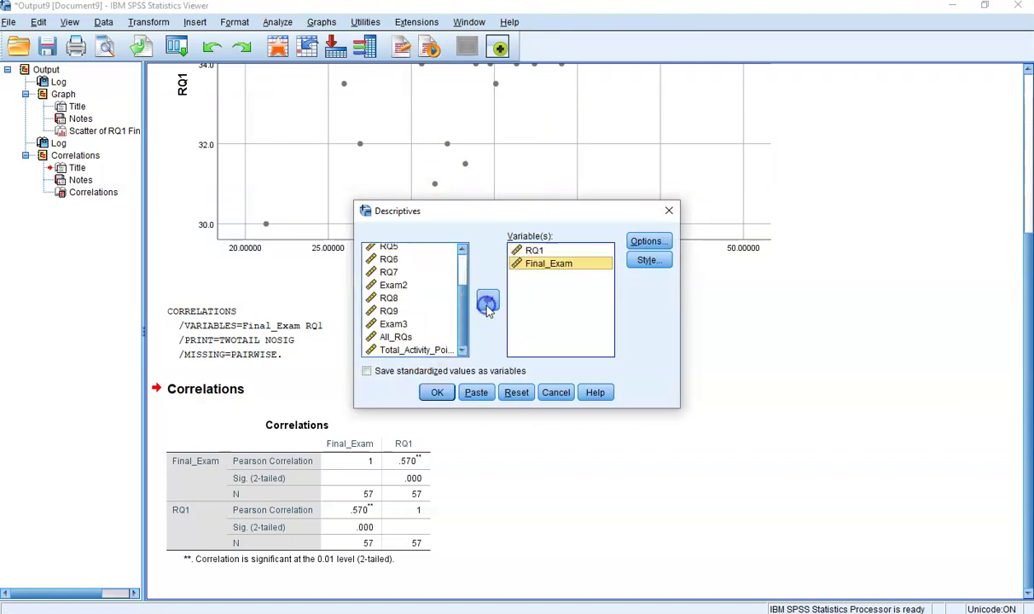
click(436, 392)
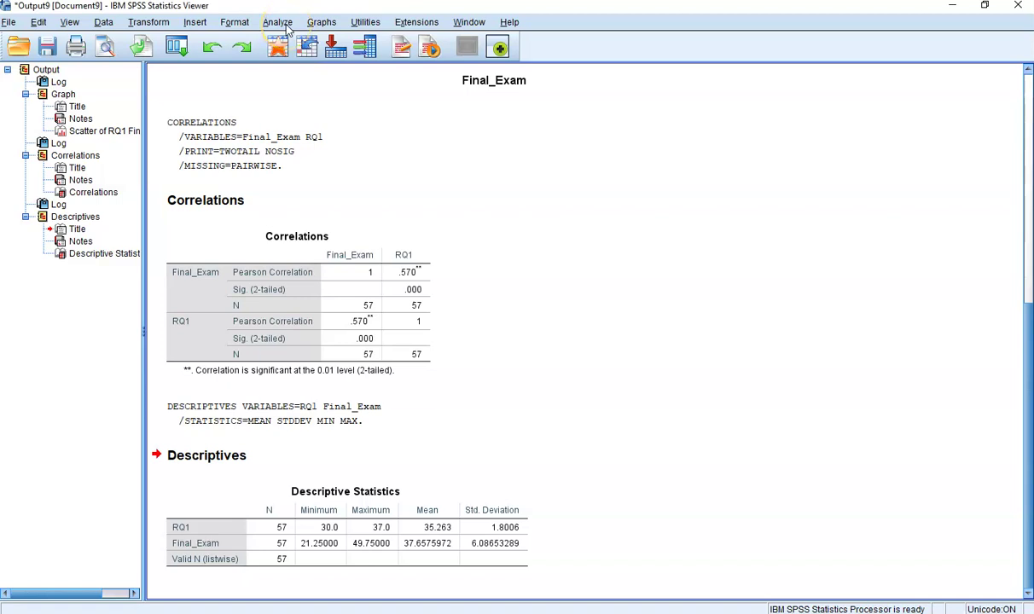
click(279, 23)
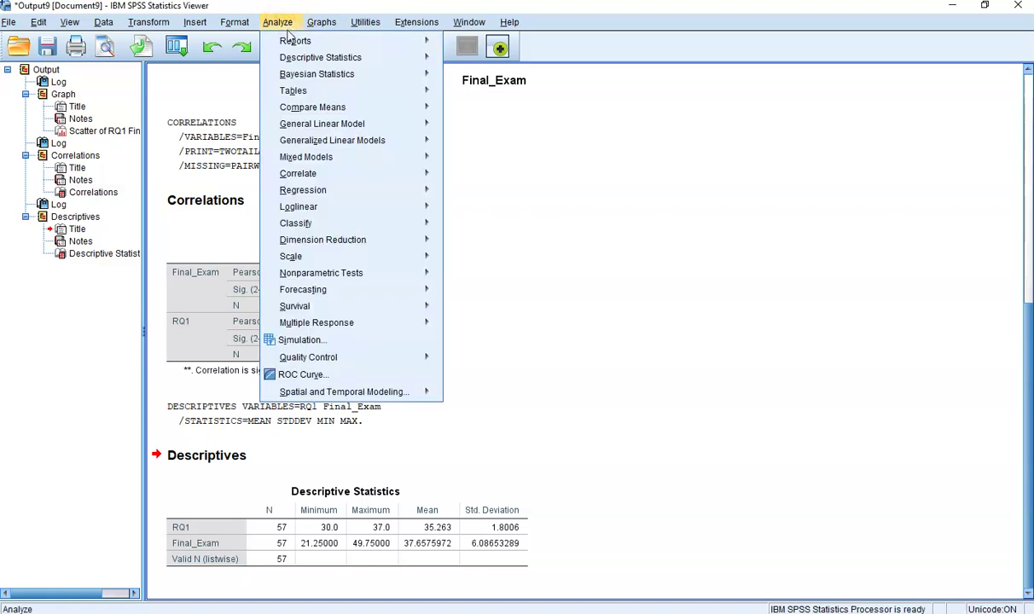
mouse_move(394, 179)
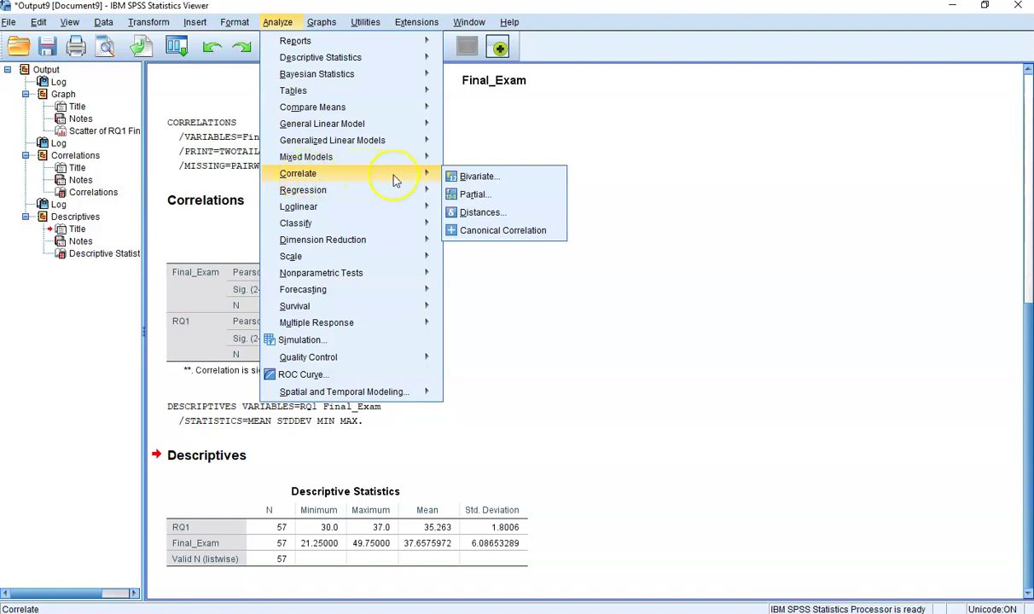
click(482, 176)
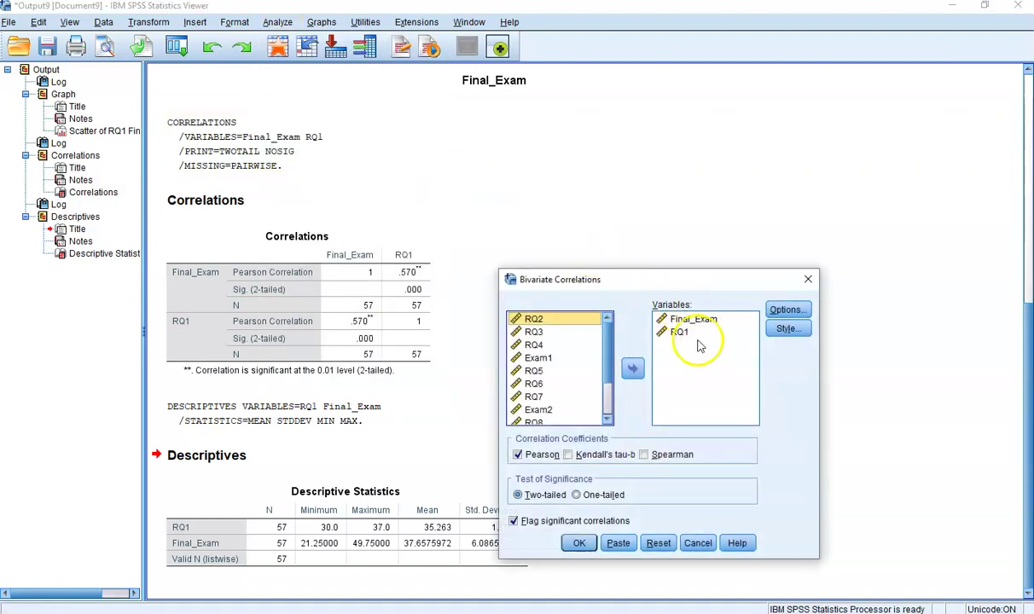
click(786, 310)
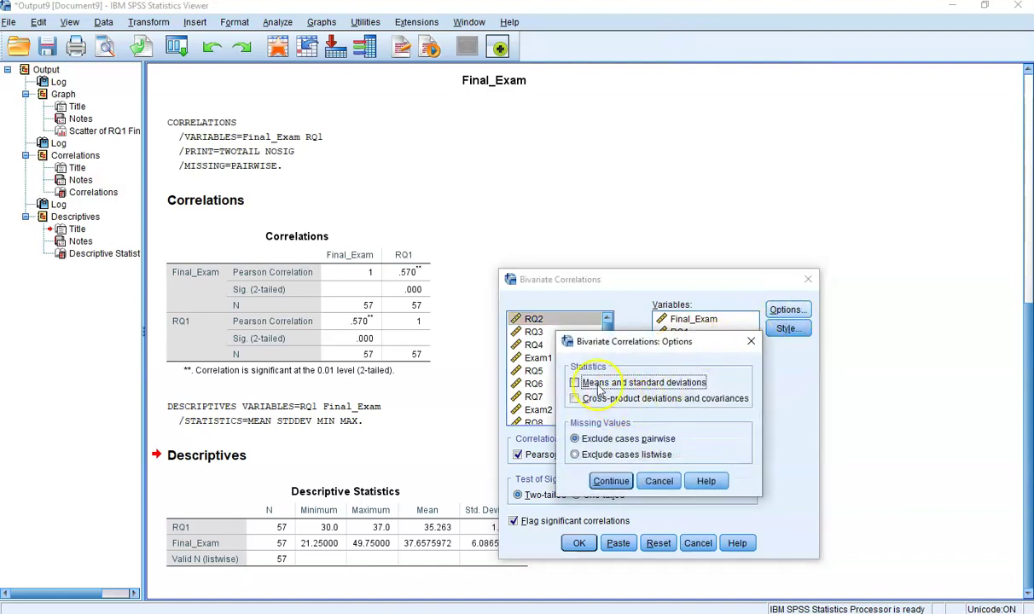
click(611, 483)
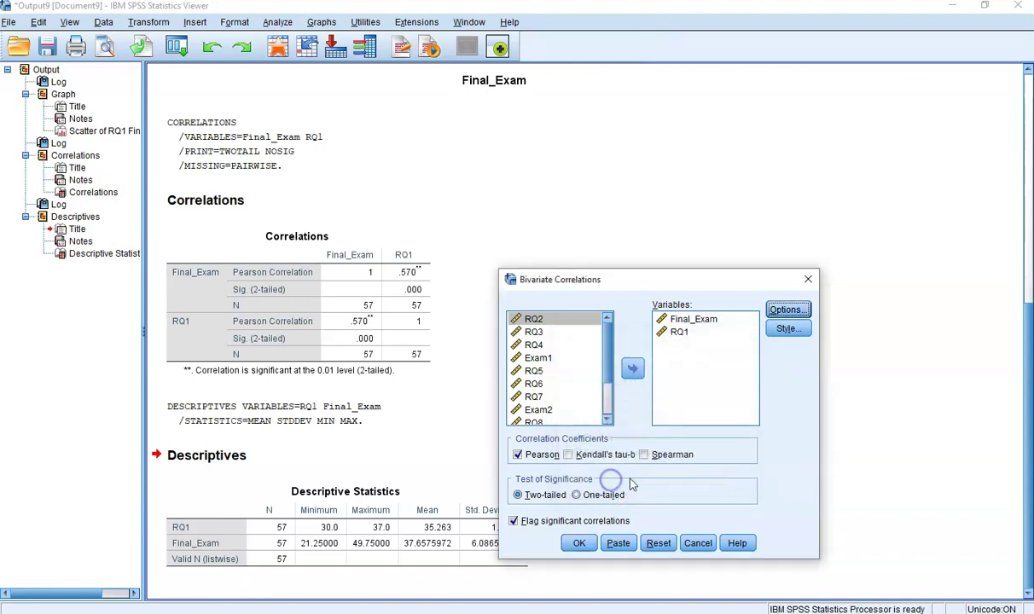
click(576, 543)
click(432, 510)
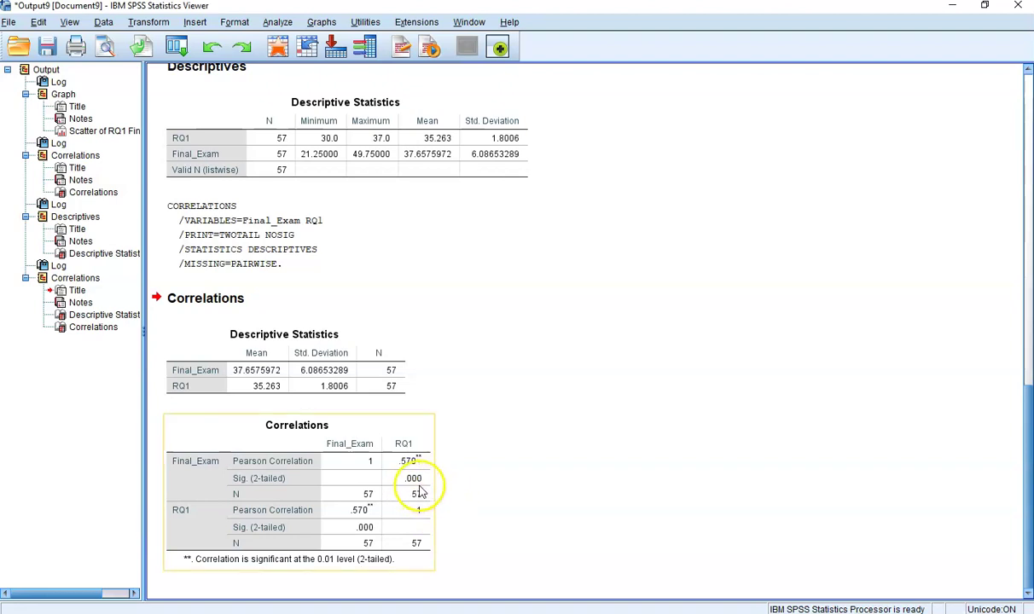
click(364, 383)
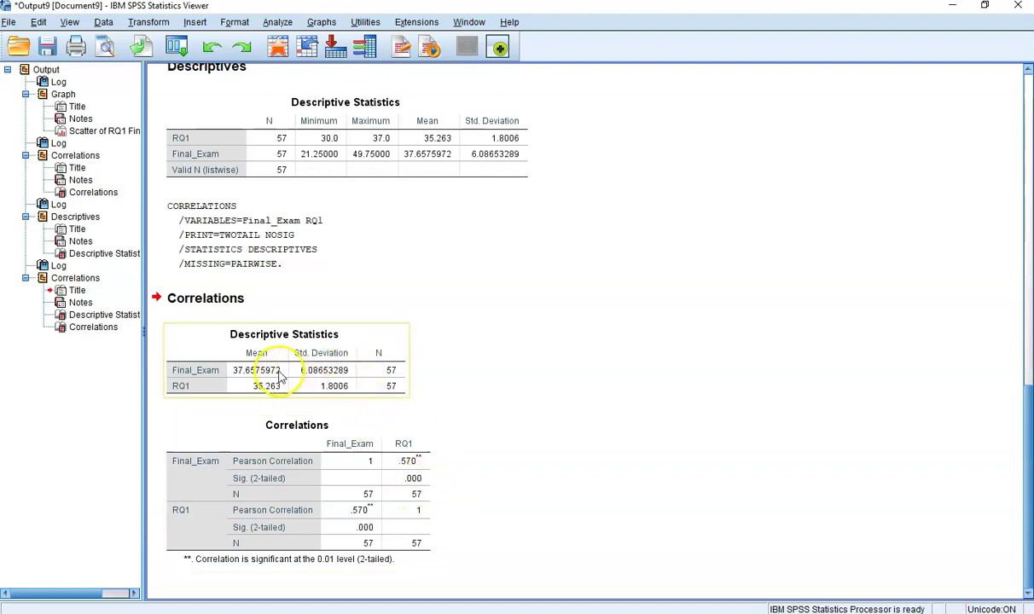
click(369, 265)
click(442, 166)
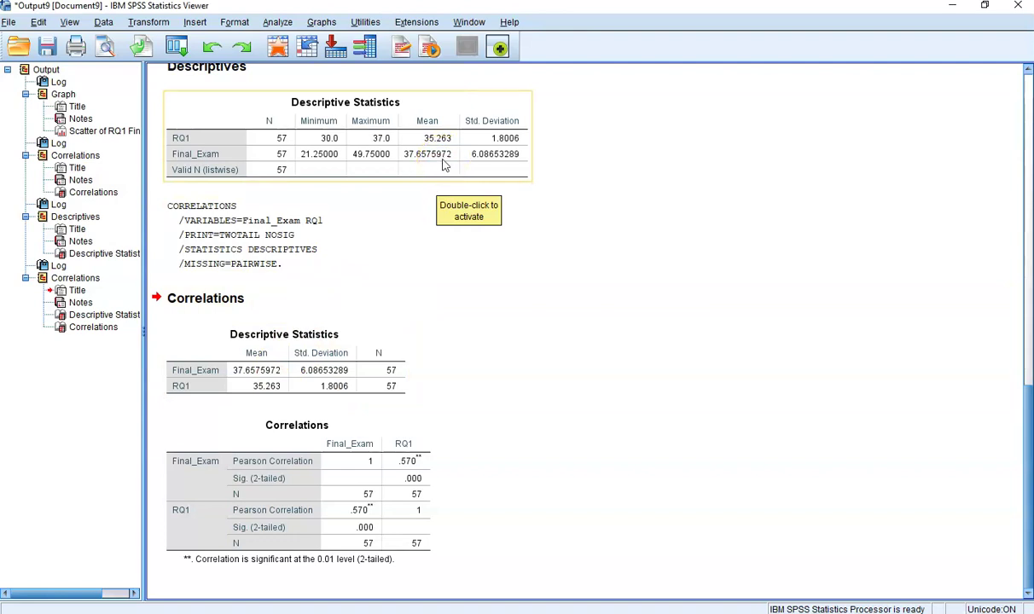
click(346, 295)
click(256, 370)
click(388, 223)
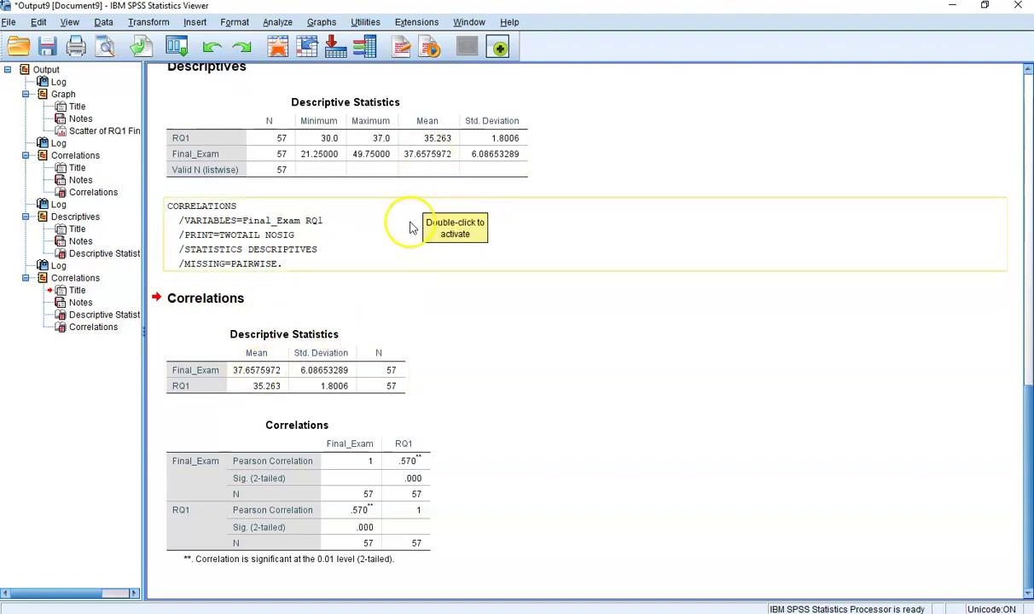
click(260, 386)
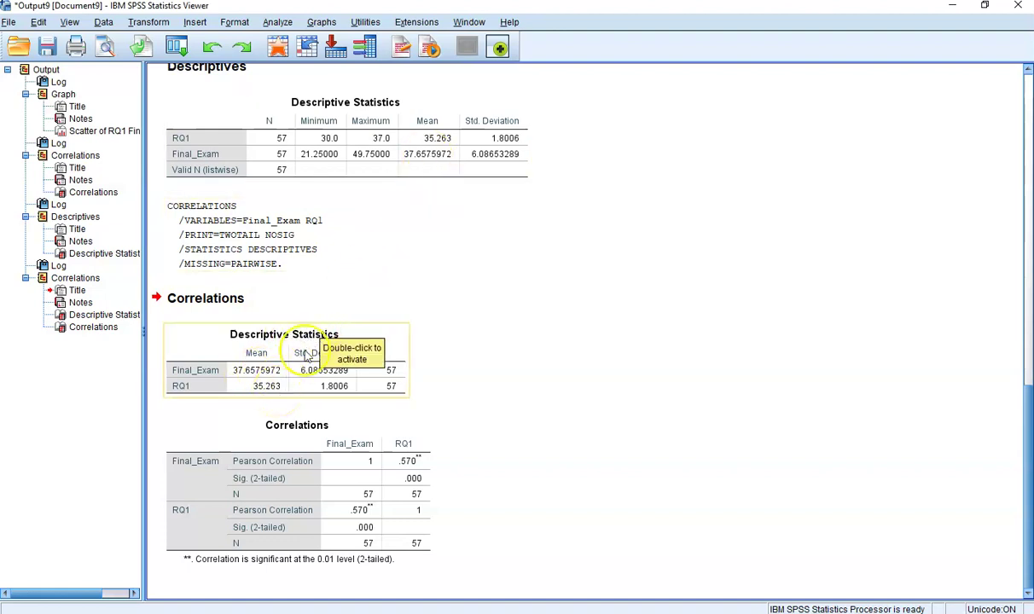
click(462, 152)
click(415, 212)
click(265, 393)
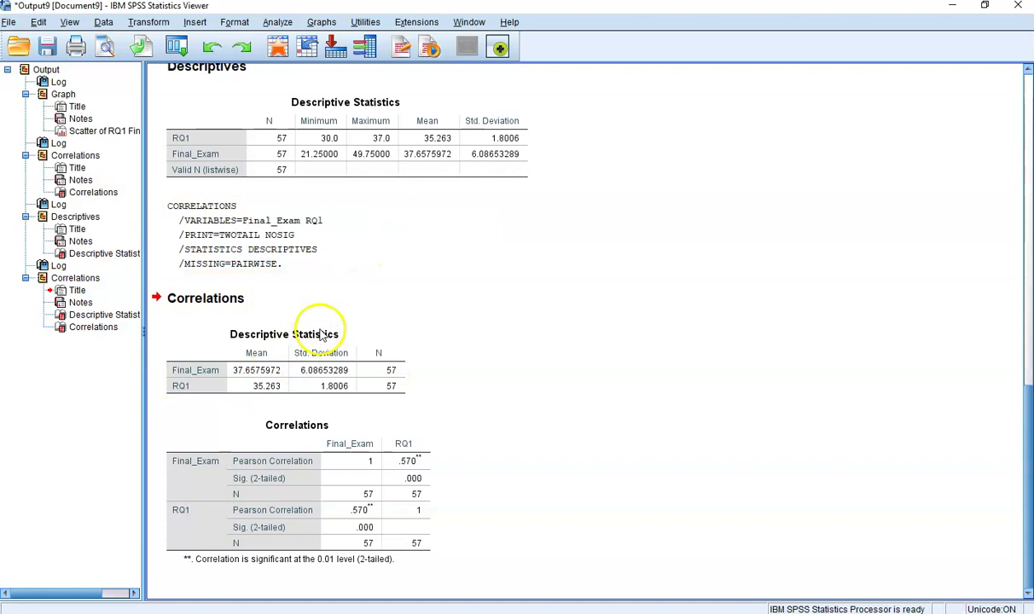
click(438, 138)
click(490, 168)
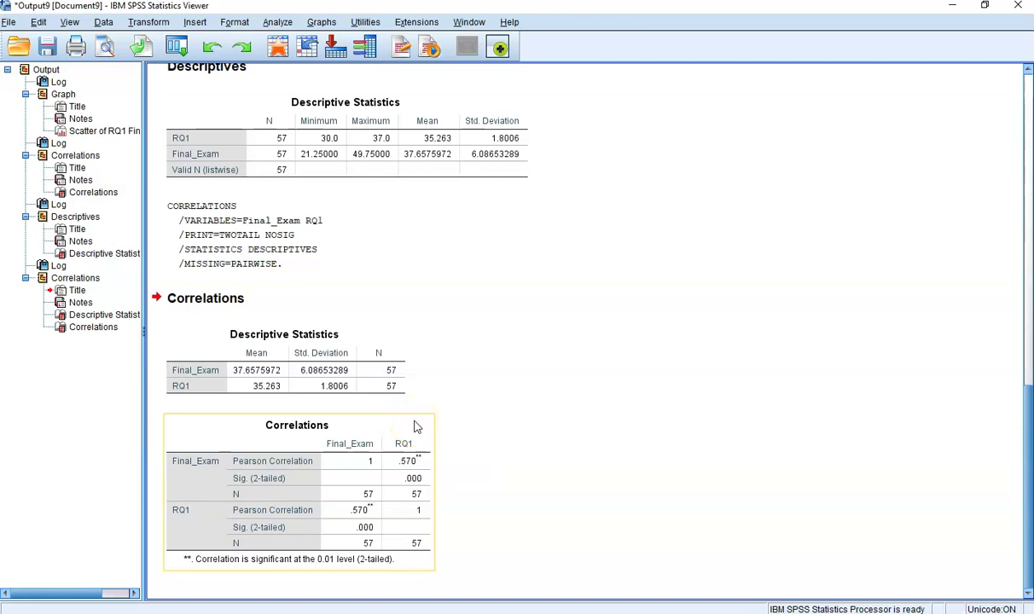
click(434, 412)
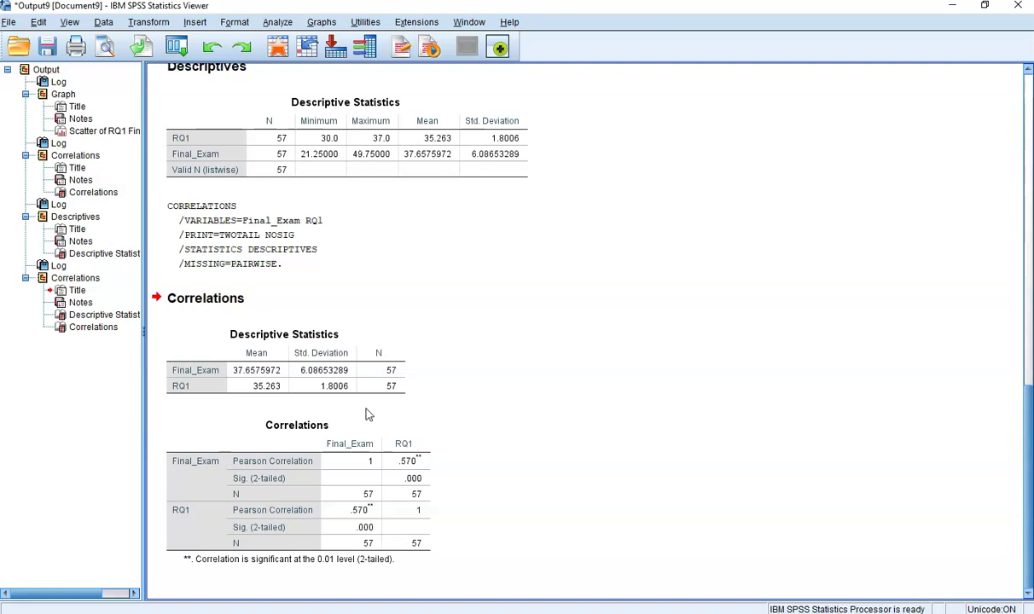
Open Bivariate Correlations again and add RQ2 to the variables.
click(285, 25)
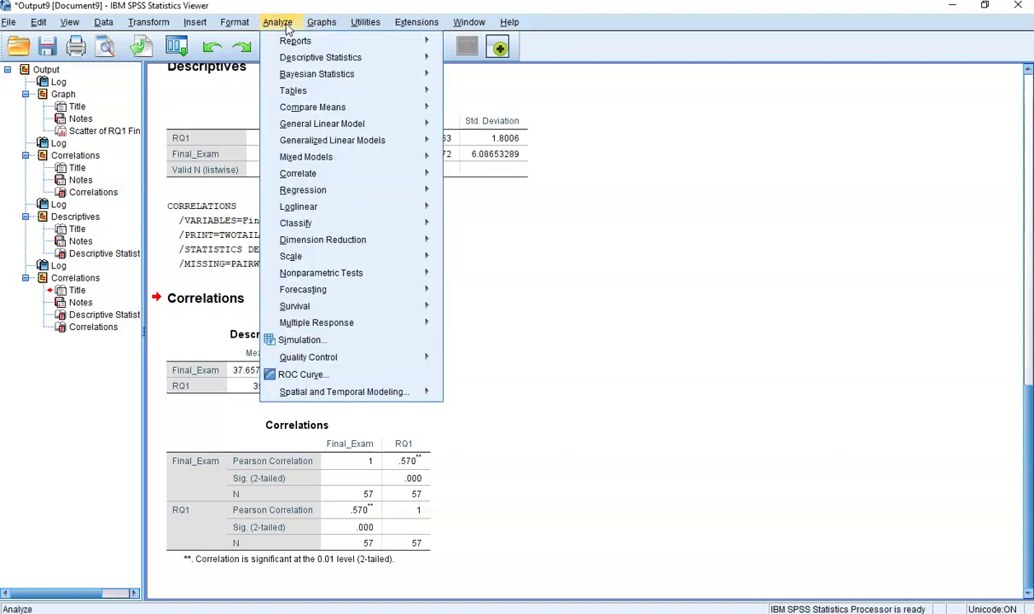
click(323, 176)
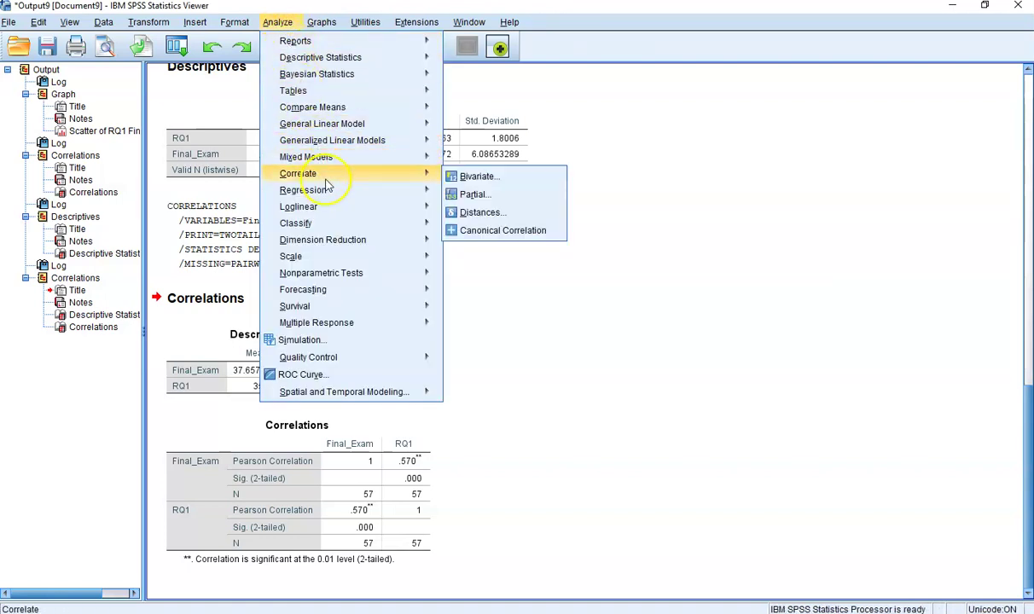
click(467, 177)
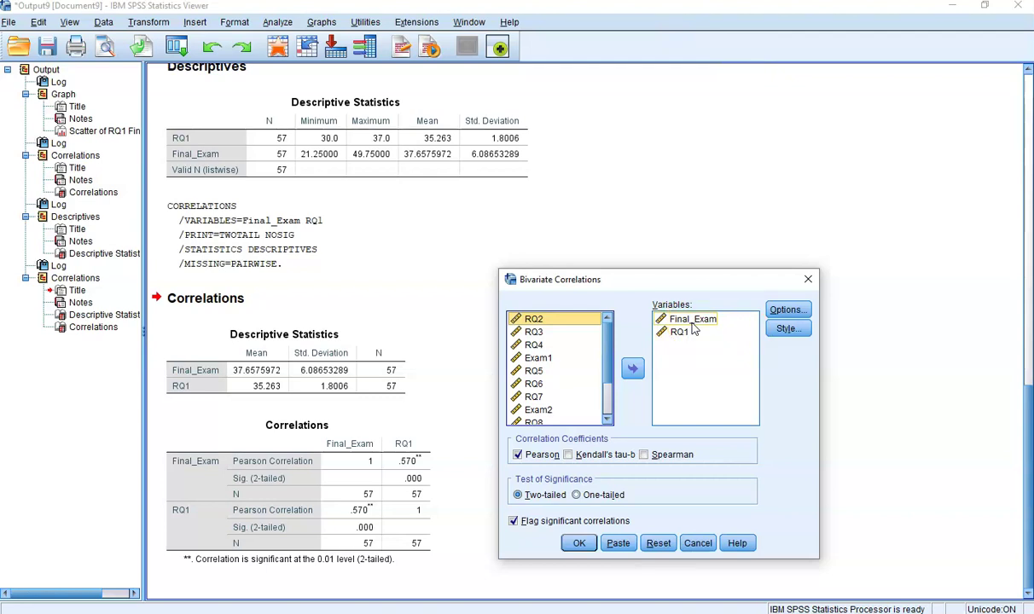
click(561, 324)
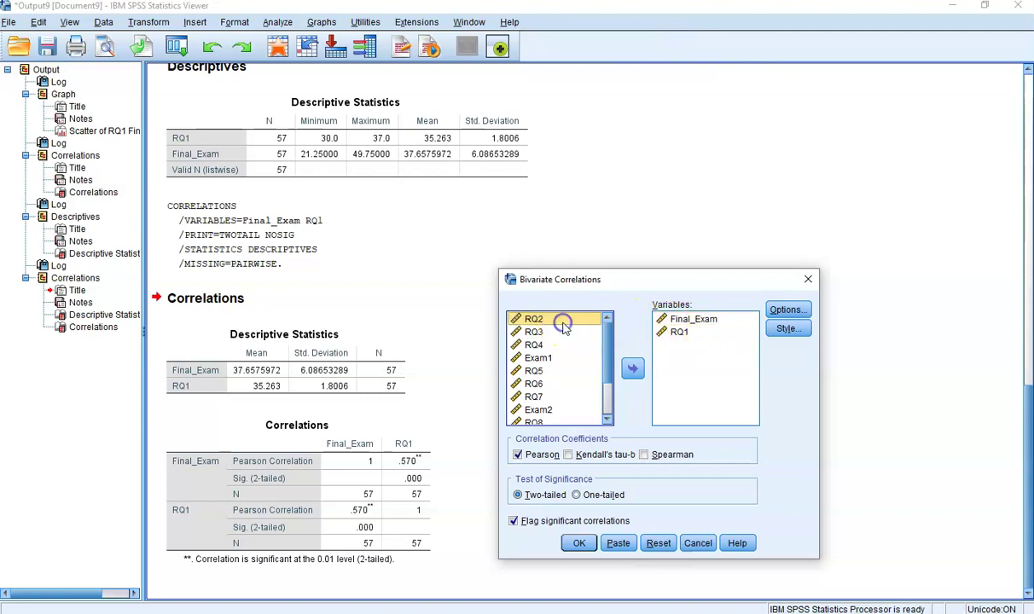
click(633, 374)
click(633, 374)
click(633, 374)
click(633, 373)
click(632, 373)
click(633, 374)
click(633, 374)
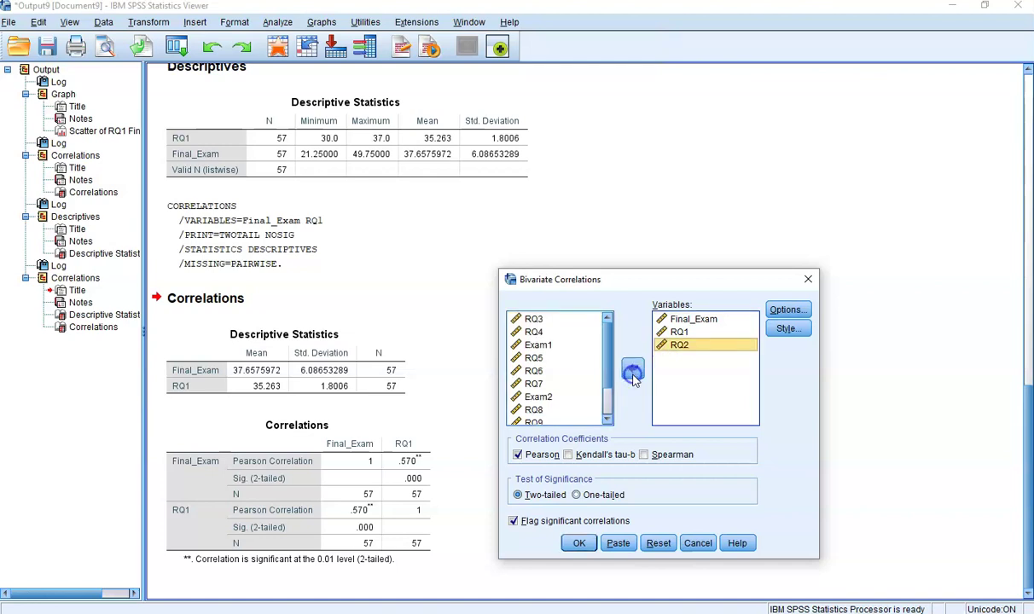
Add RQ3, RQ4, Exam1, RQ5 and RQ6 to the correlation variables.
click(606, 318)
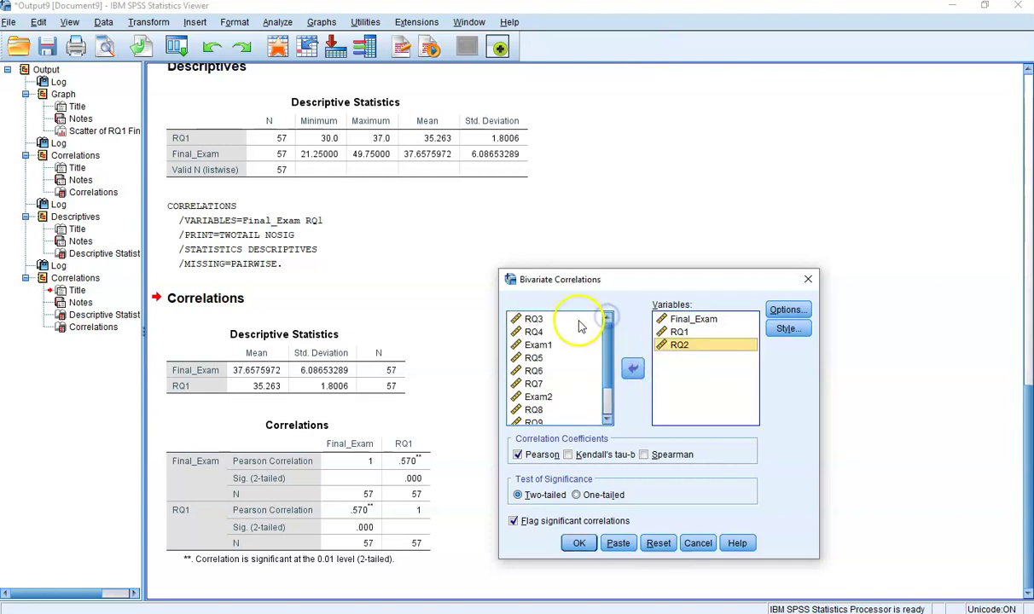
click(568, 319)
click(632, 368)
click(554, 319)
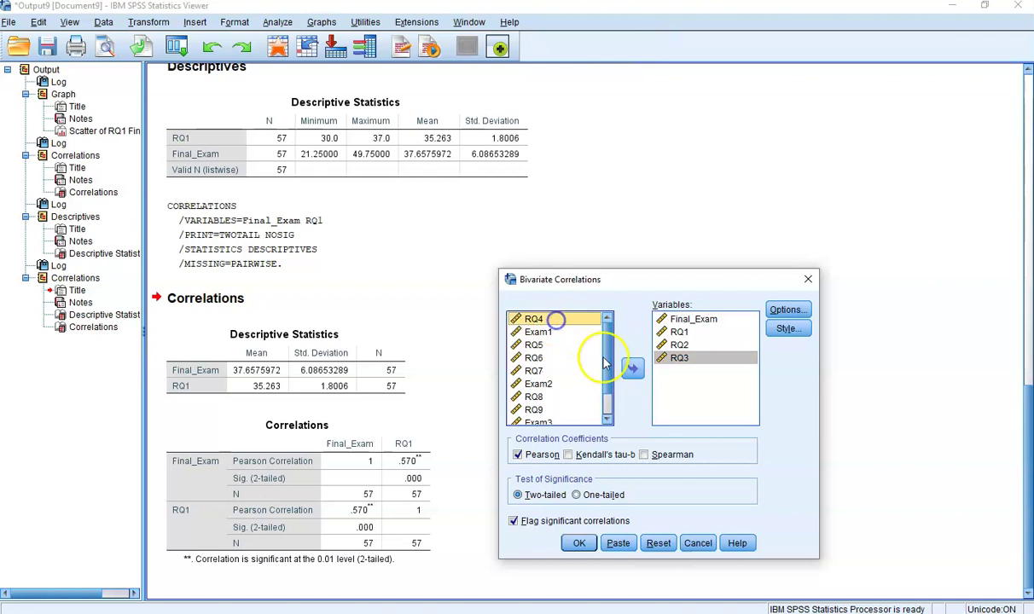
click(631, 368)
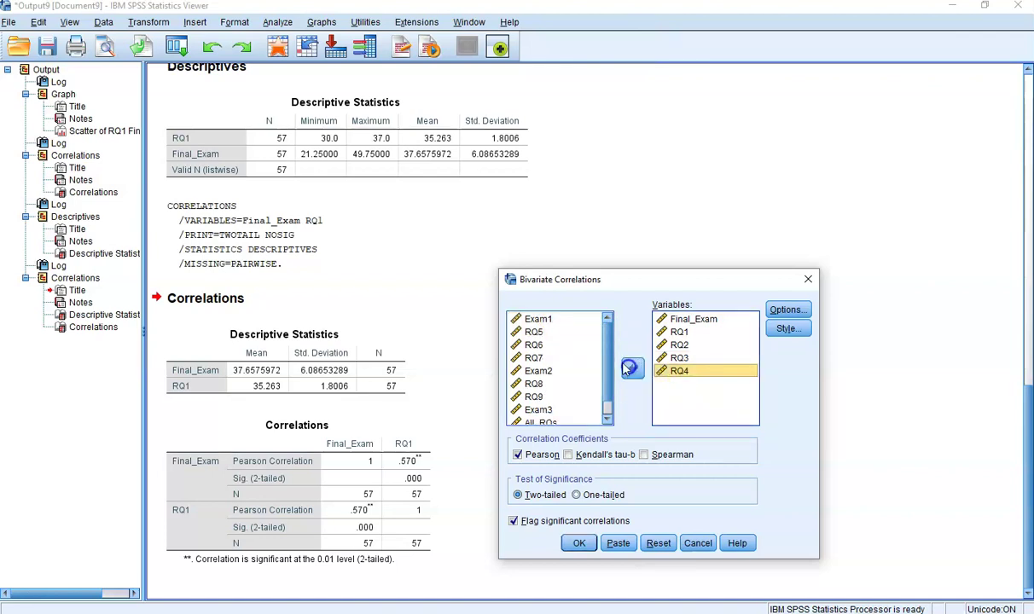
click(631, 369)
click(559, 321)
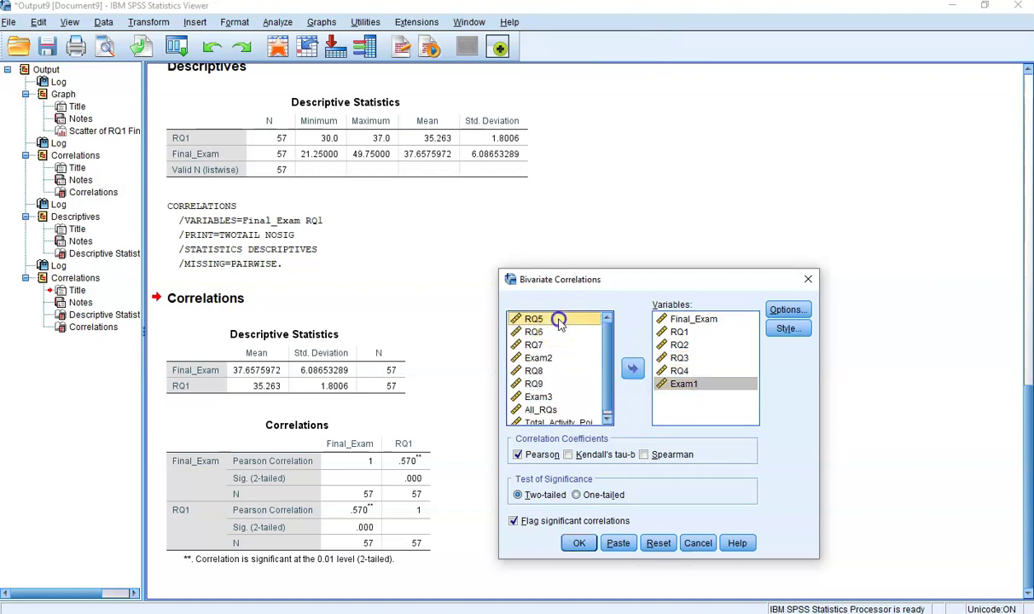
click(632, 370)
click(555, 319)
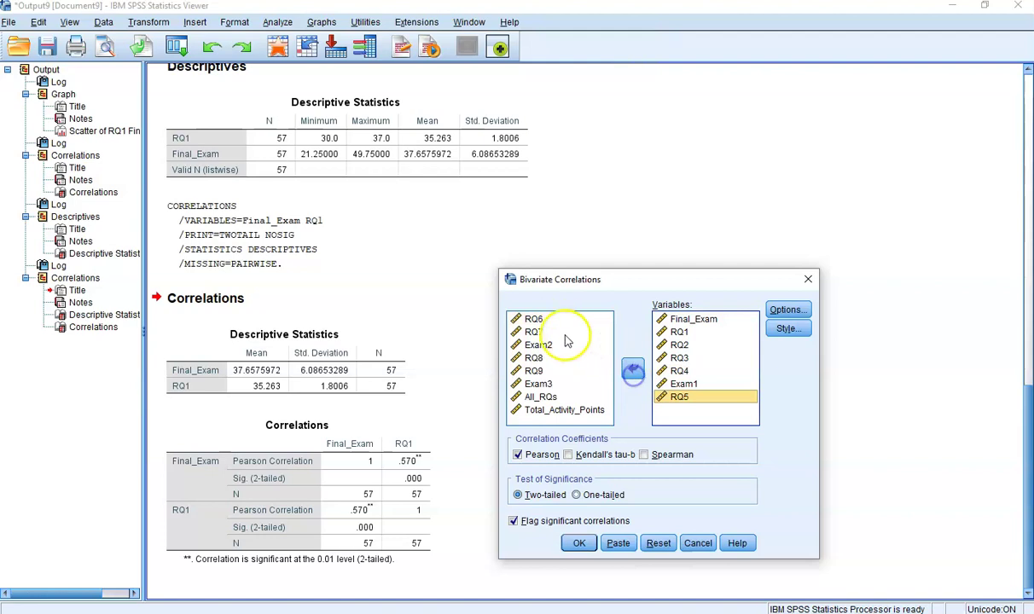
click(630, 370)
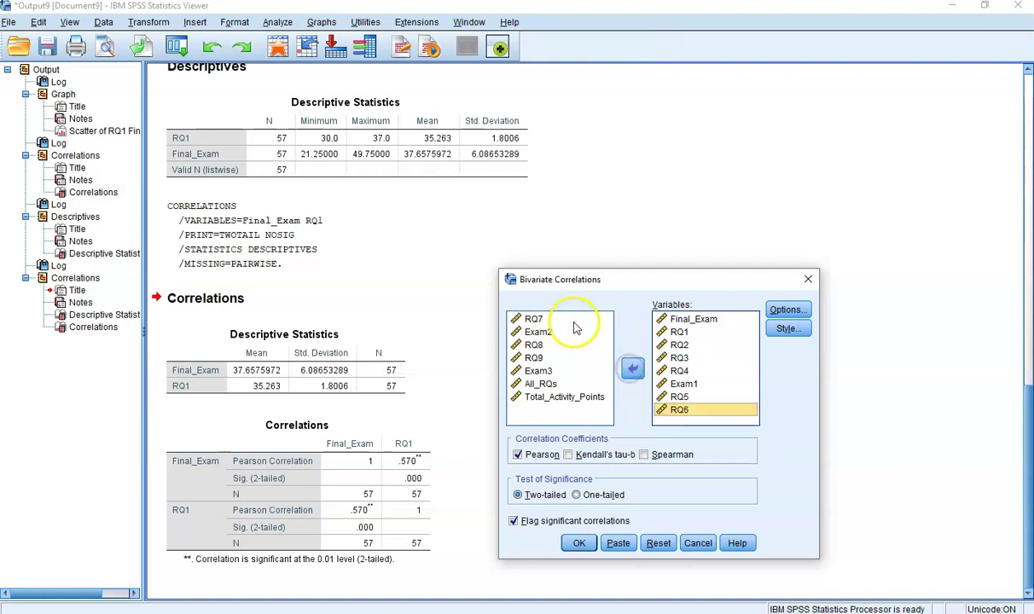
Add RQ7, Exam2, RQ8, RQ9 and Exam3 to the correlation variables.
click(569, 320)
click(632, 369)
click(568, 319)
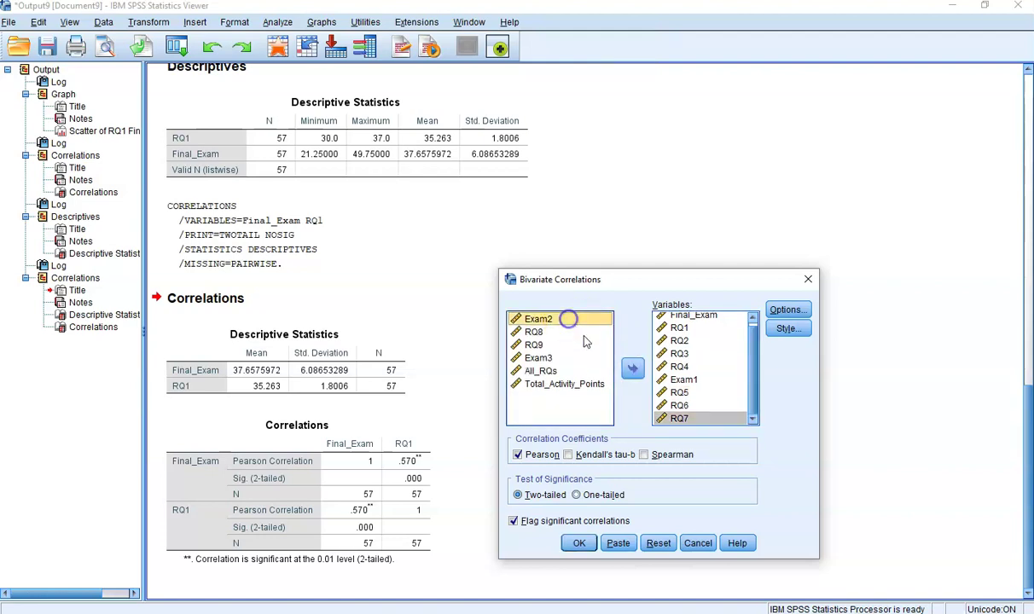
click(632, 368)
click(546, 319)
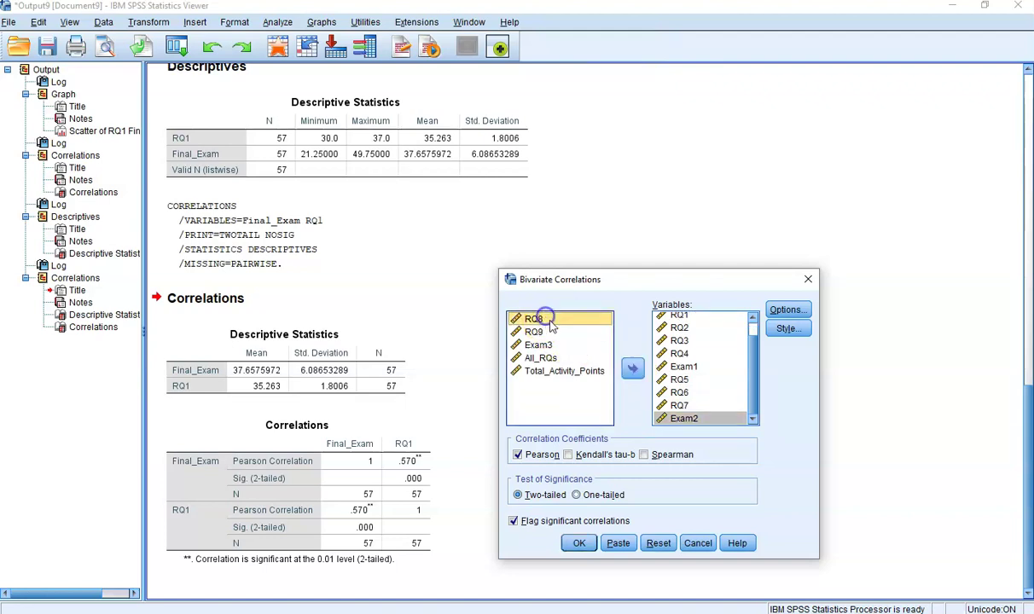
click(631, 369)
click(556, 319)
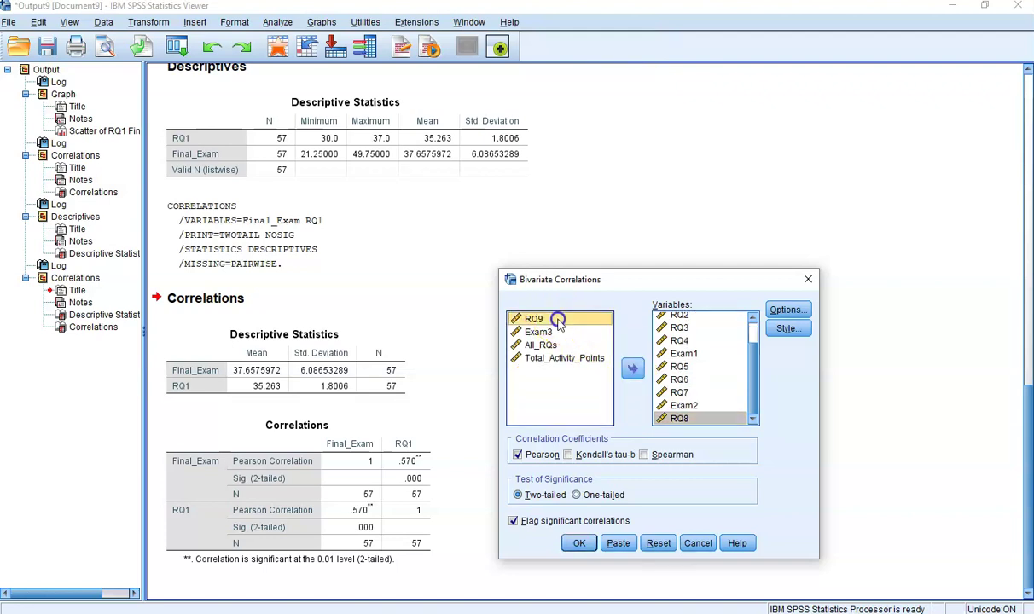
click(630, 369)
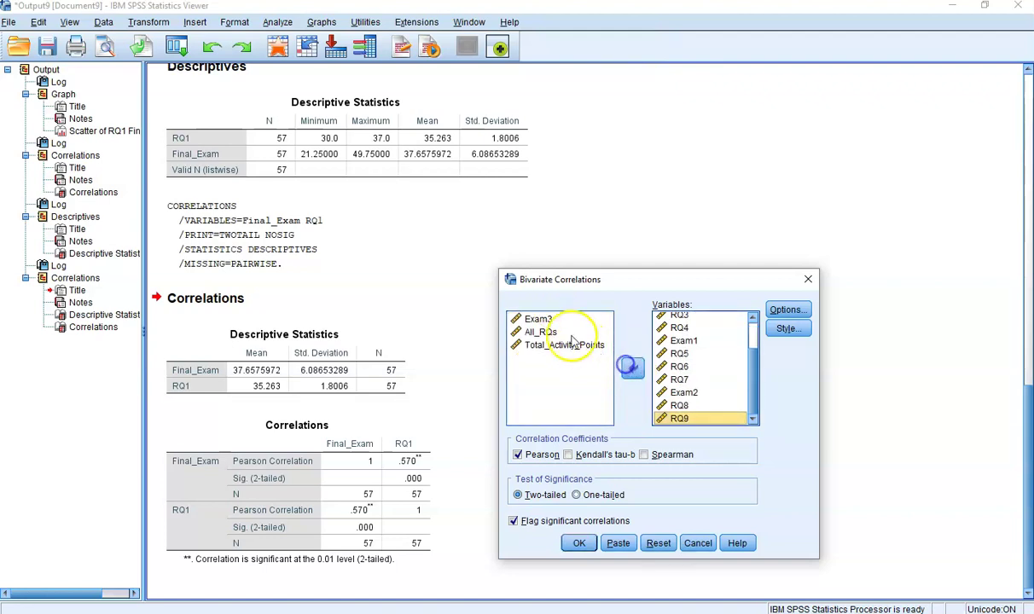
click(630, 367)
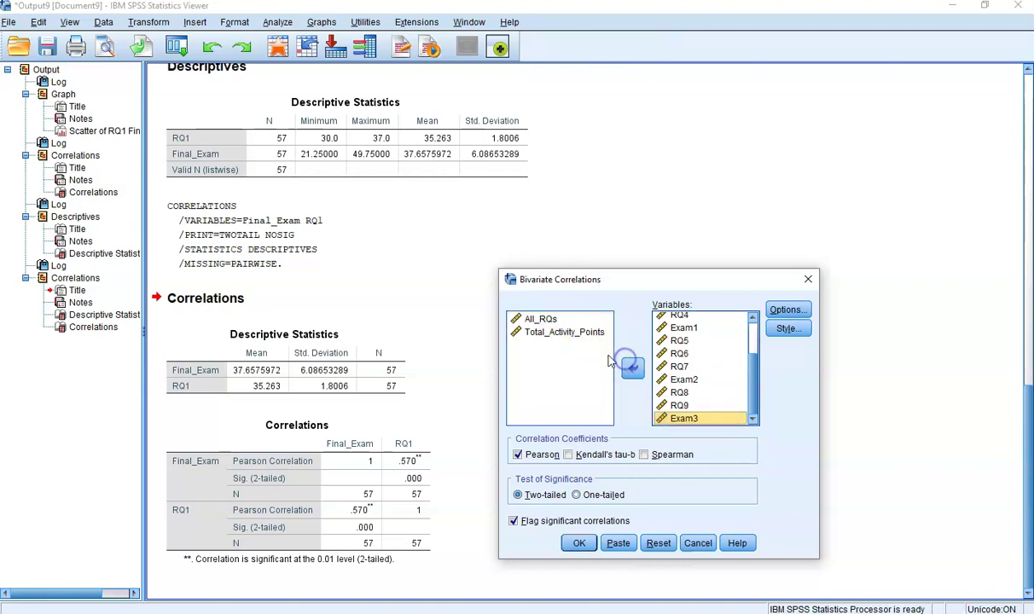
Add All_RQs and Total_Activity_Points to the correlation variables.
click(542, 320)
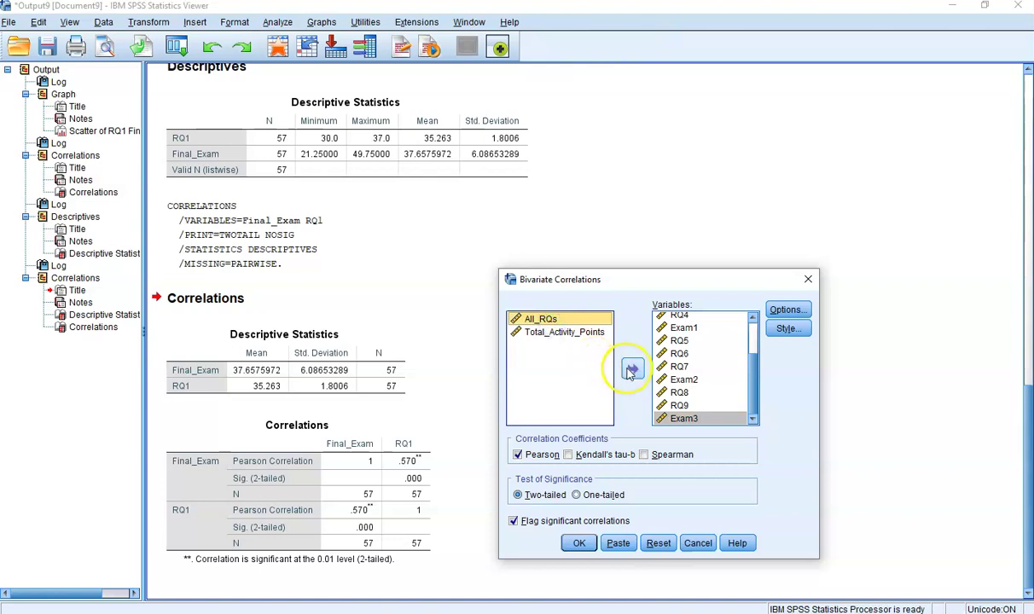
click(631, 367)
click(559, 320)
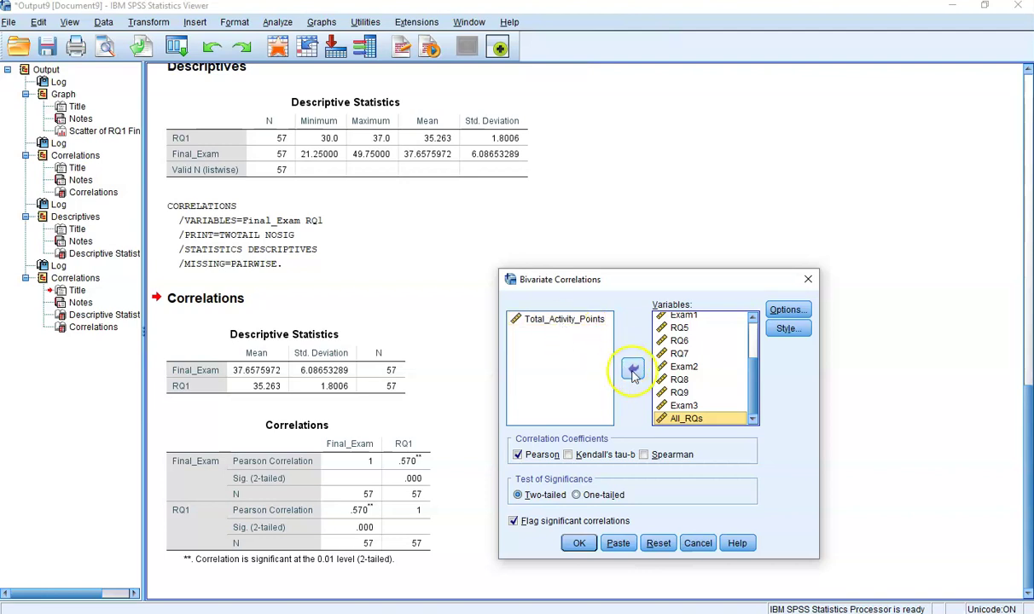
click(575, 322)
click(632, 369)
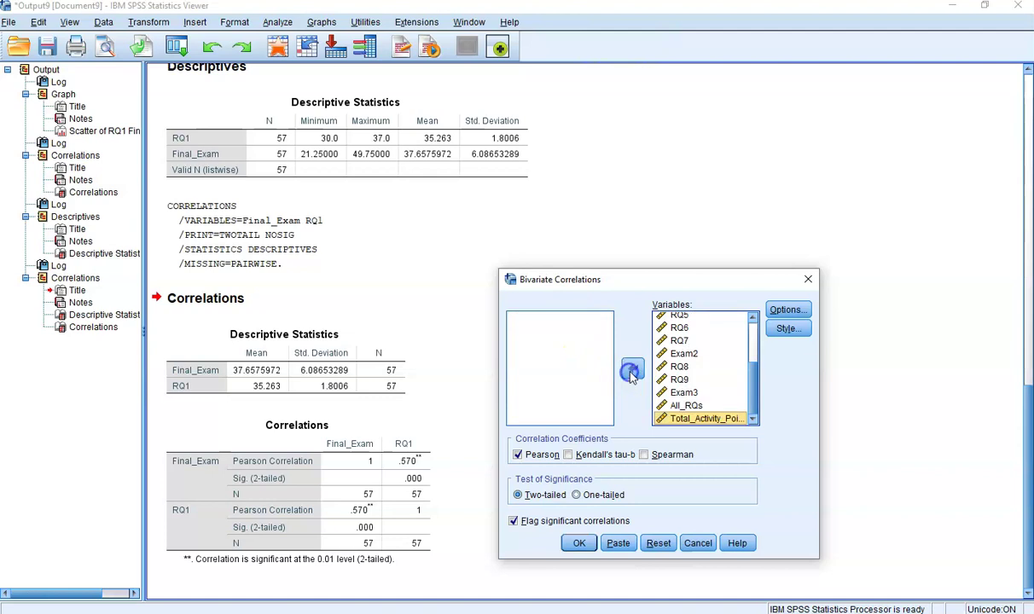
Run the full correlation and review the Descriptive Statistics and Correlations tables.
click(579, 544)
scroll(568, 529, down, 2)
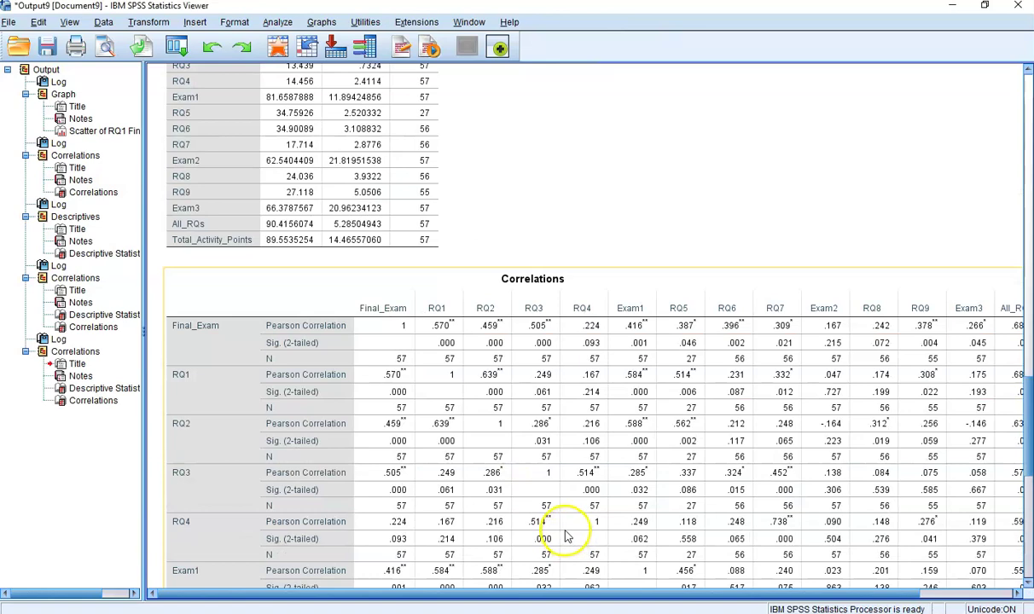
scroll(567, 529, down, 2)
scroll(589, 478, up, 3)
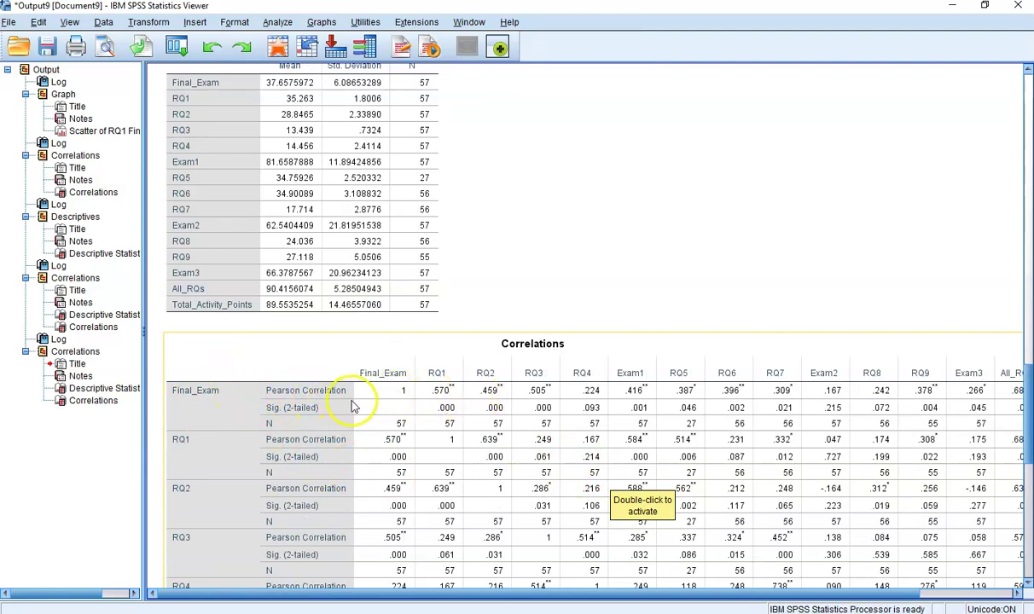
mouse_move(629, 595)
mouse_down()
mouse_move(713, 592)
mouse_move(623, 595)
mouse_up()
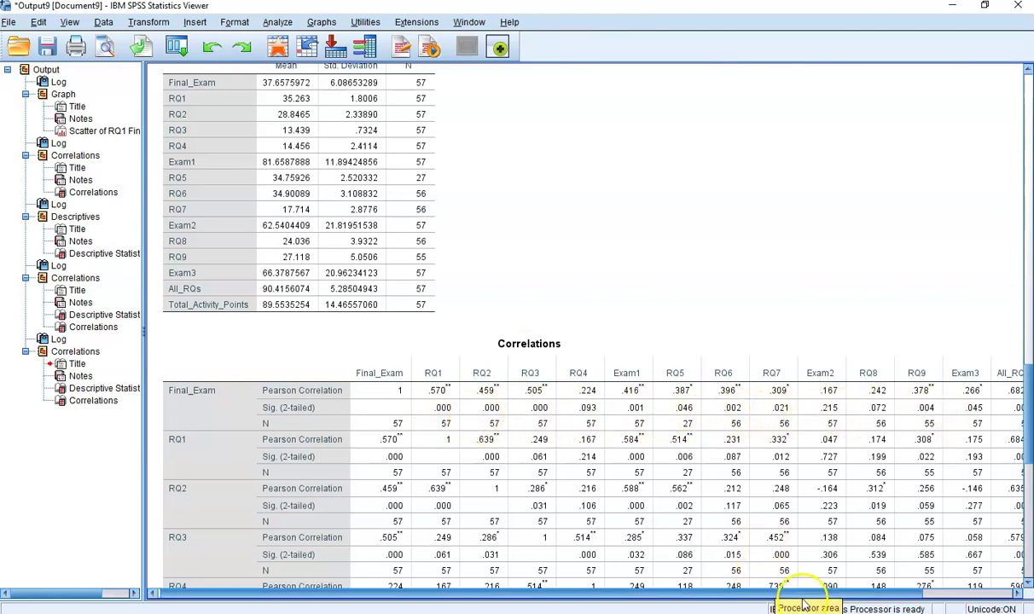
drag(785, 595, 886, 598)
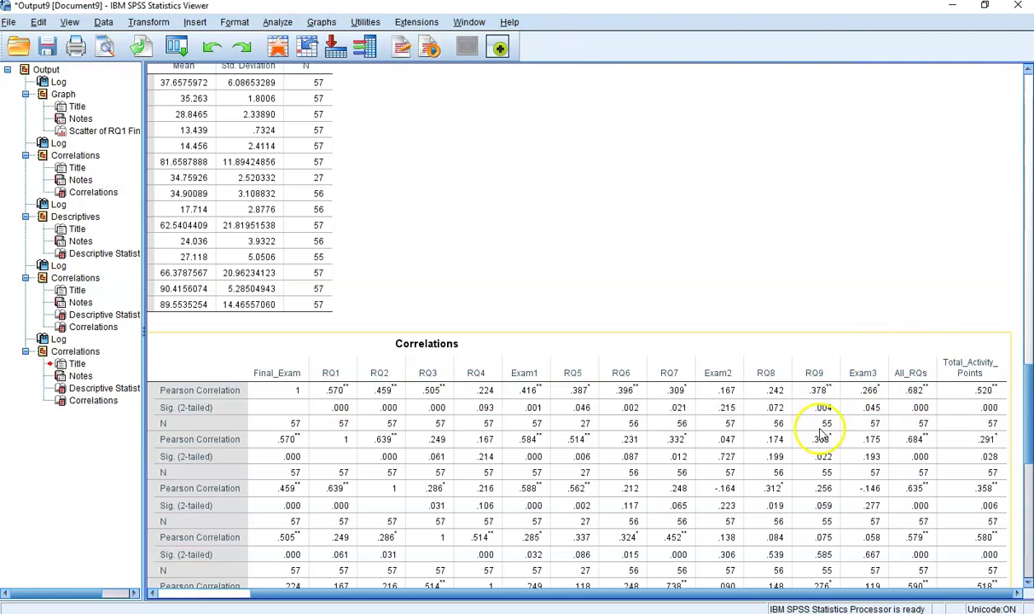
scroll(727, 439, down, 3)
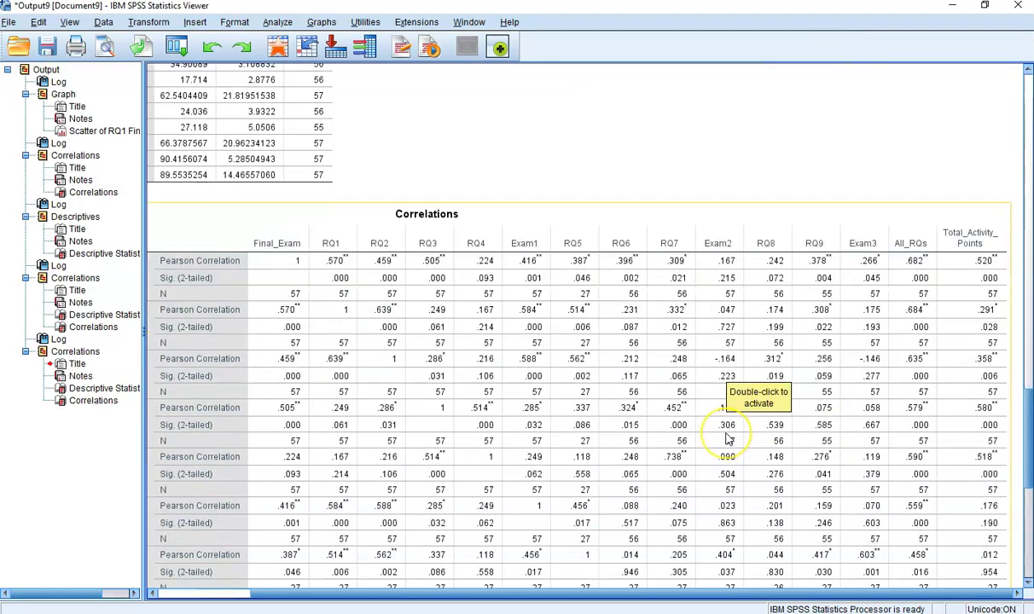